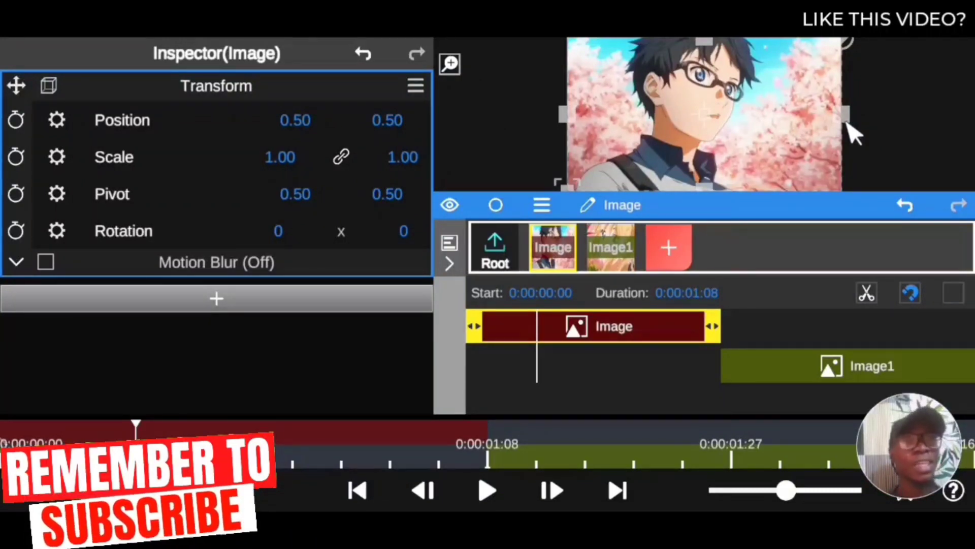
# - Drag the blue toolbar divider down so the preview panel grows above the timeline
pyautogui.moveTo(725, 202); pyautogui.dragTo(750, 188)
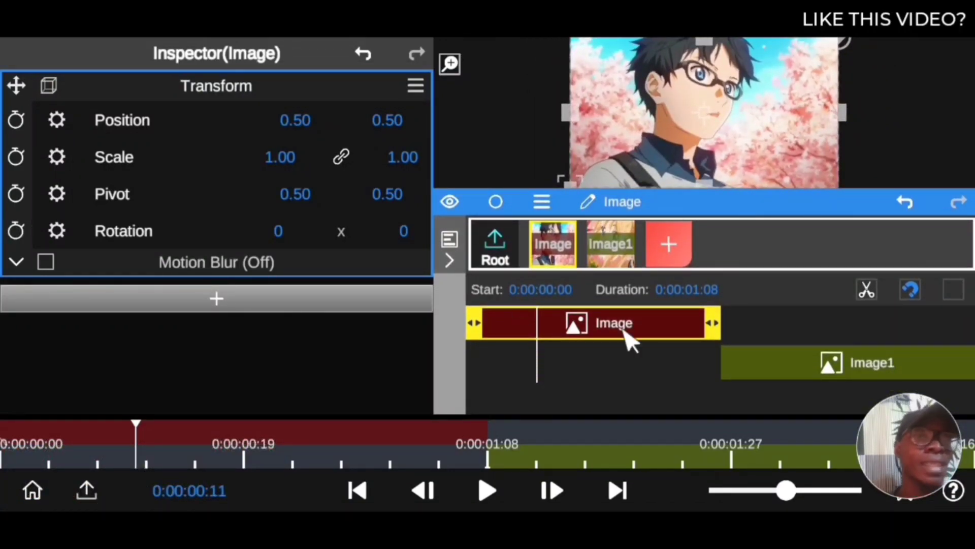
pyautogui.moveTo(333, 450); pyautogui.dragTo(5, 463)
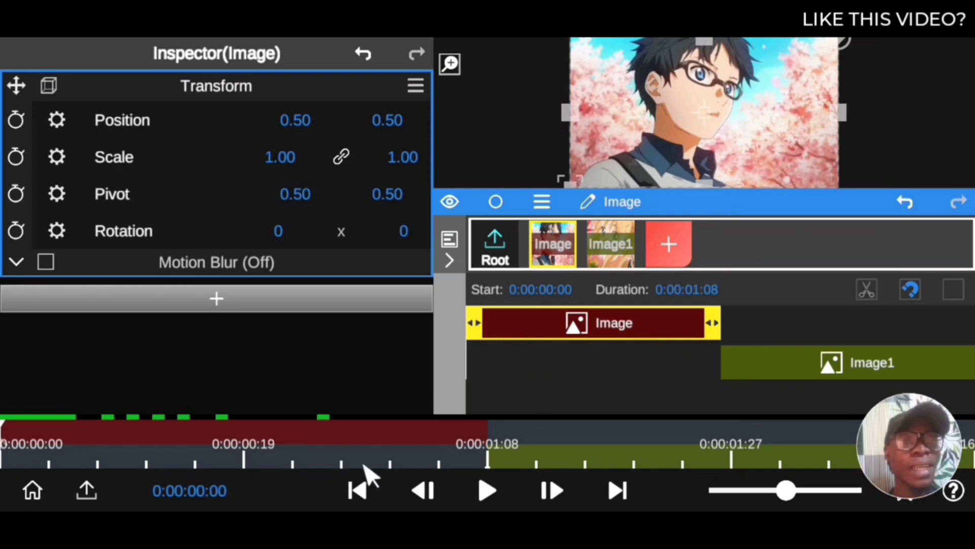
pyautogui.click(485, 490)
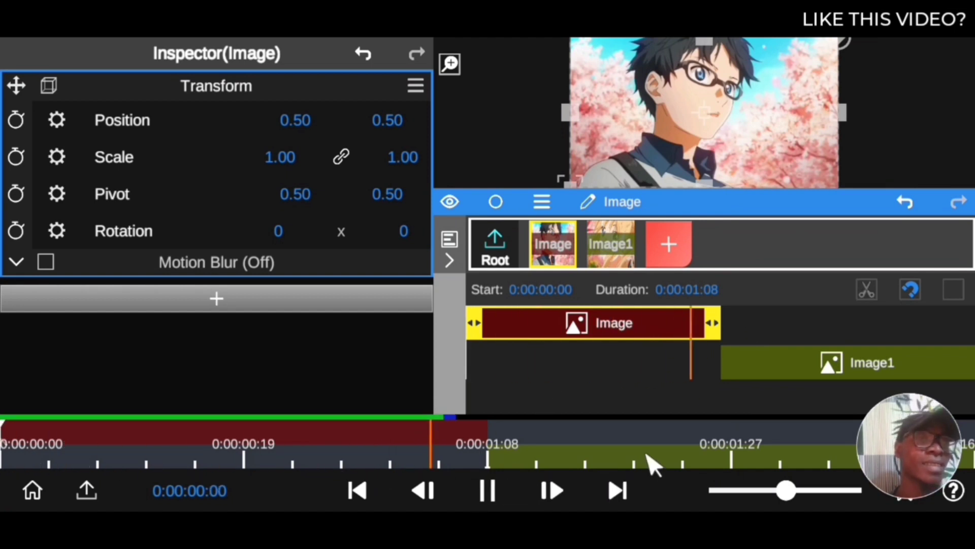
pyautogui.moveTo(590, 447); pyautogui.dragTo(498, 462)
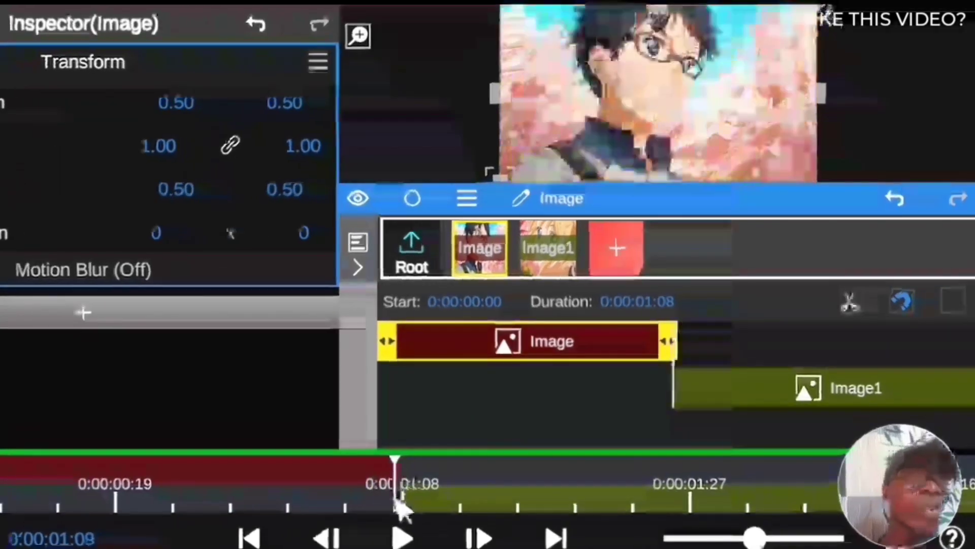
pyautogui.moveTo(401, 508); pyautogui.dragTo(379, 515)
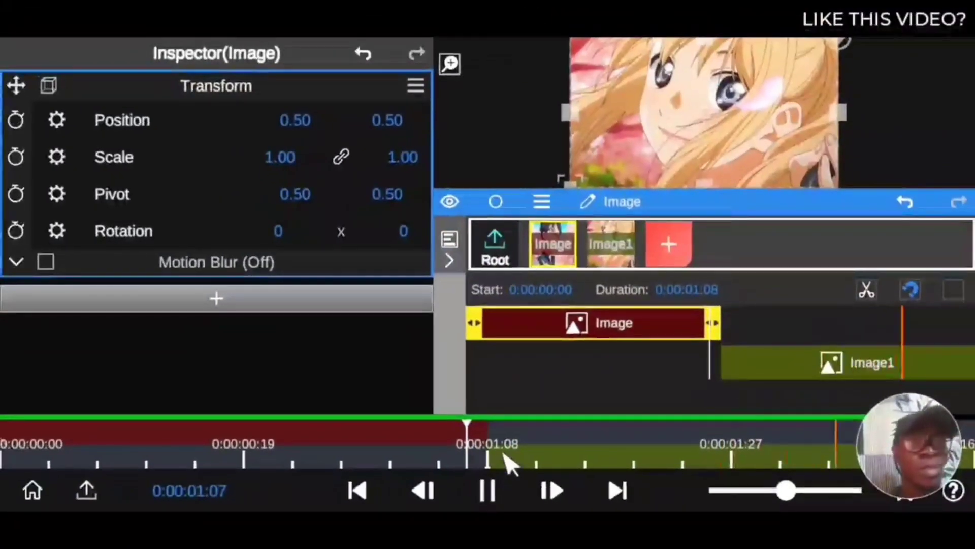
pyautogui.moveTo(492, 448); pyautogui.dragTo(3, 447)
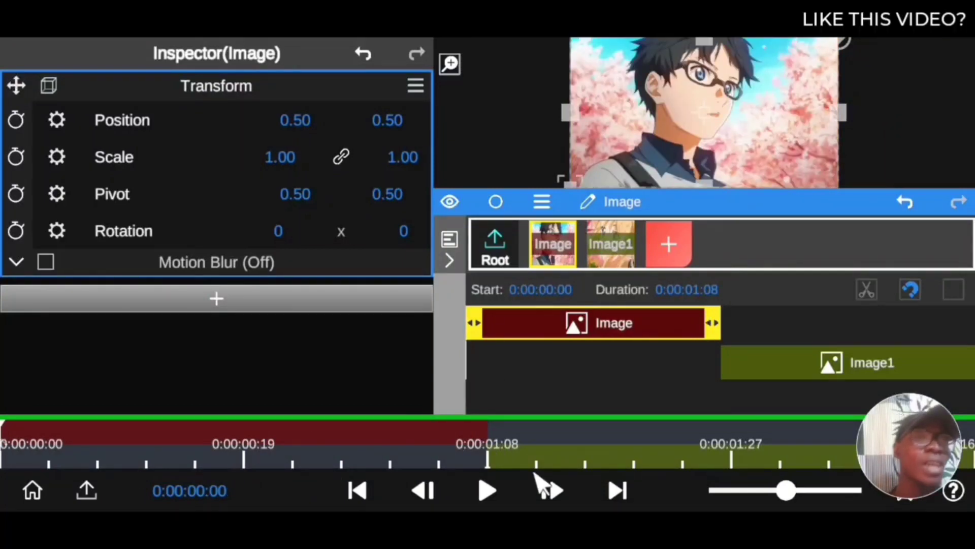
pyautogui.click(483, 489)
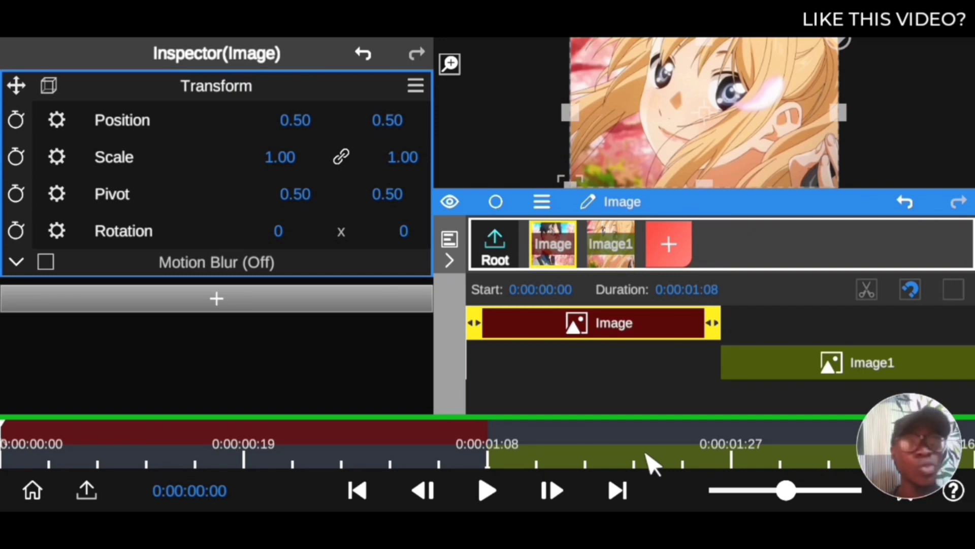
pyautogui.moveTo(269, 460)
pyautogui.mouseDown()
pyautogui.moveTo(135, 446)
pyautogui.moveTo(17, 457)
pyautogui.moveTo(429, 464)
pyautogui.moveTo(81, 488)
pyautogui.moveTo(342, 497)
pyautogui.moveTo(239, 494)
pyautogui.moveTo(233, 470)
pyautogui.moveTo(245, 473)
pyautogui.moveTo(213, 465)
pyautogui.mouseUp()
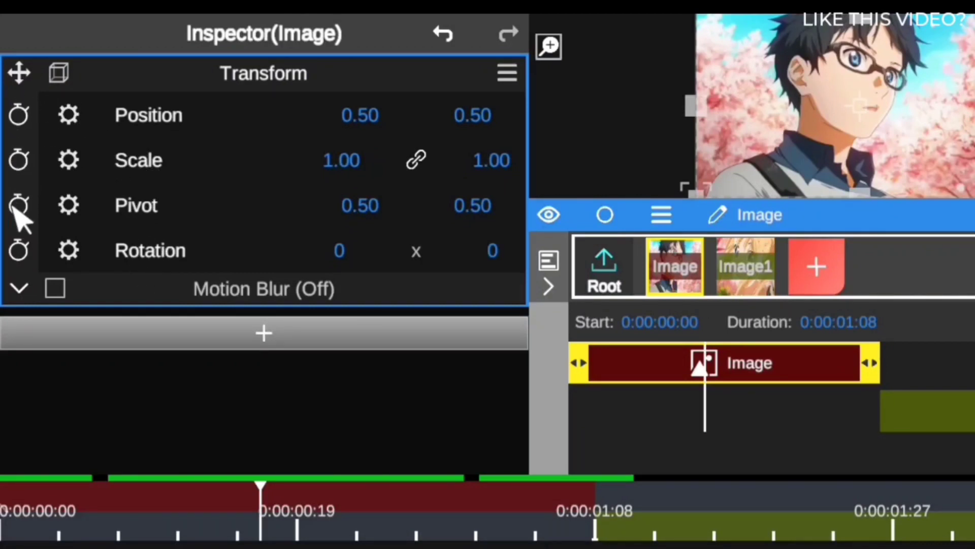
# - Open the KeyFrames rows for Position, Scale, Pivot and Rotation on the Image clip
pyautogui.click(12, 120)
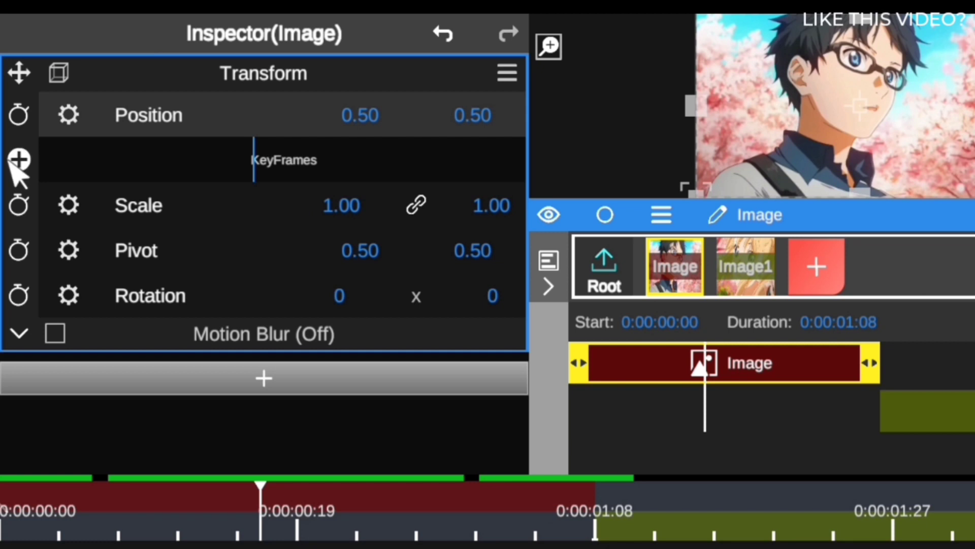
pyautogui.click(19, 207)
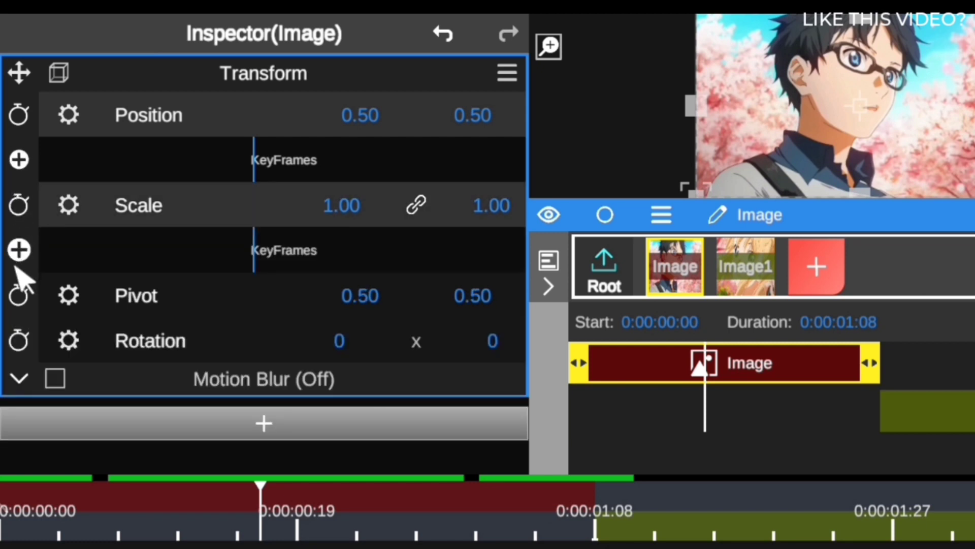
pyautogui.click(18, 300)
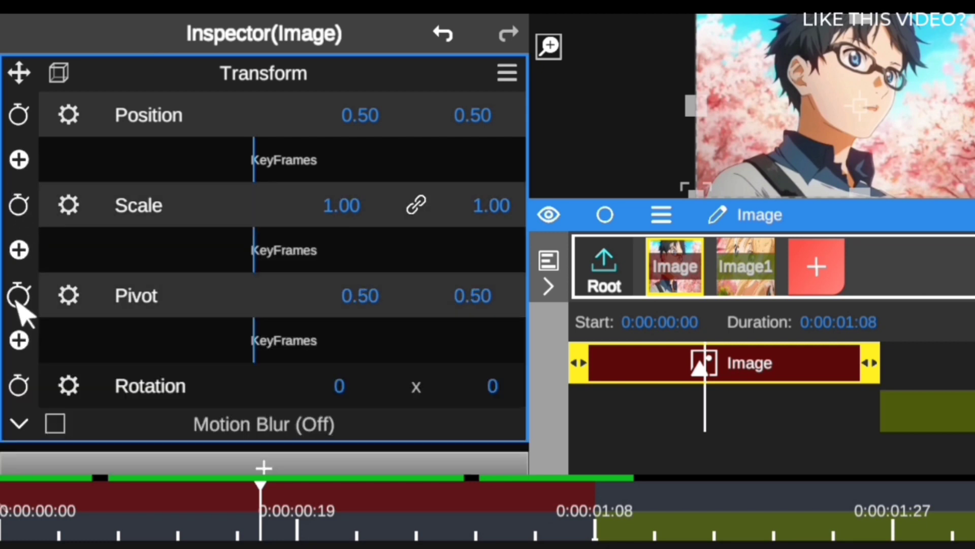
pyautogui.click(18, 387)
# - Toggle the Rotation row, then add a test Position keyframe and undo it
pyautogui.click(20, 390)
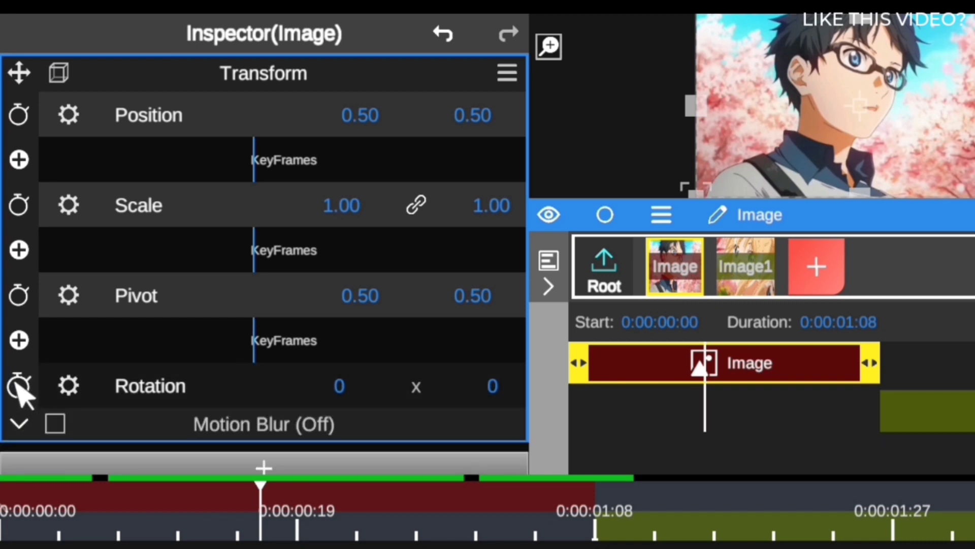
pyautogui.click(19, 387)
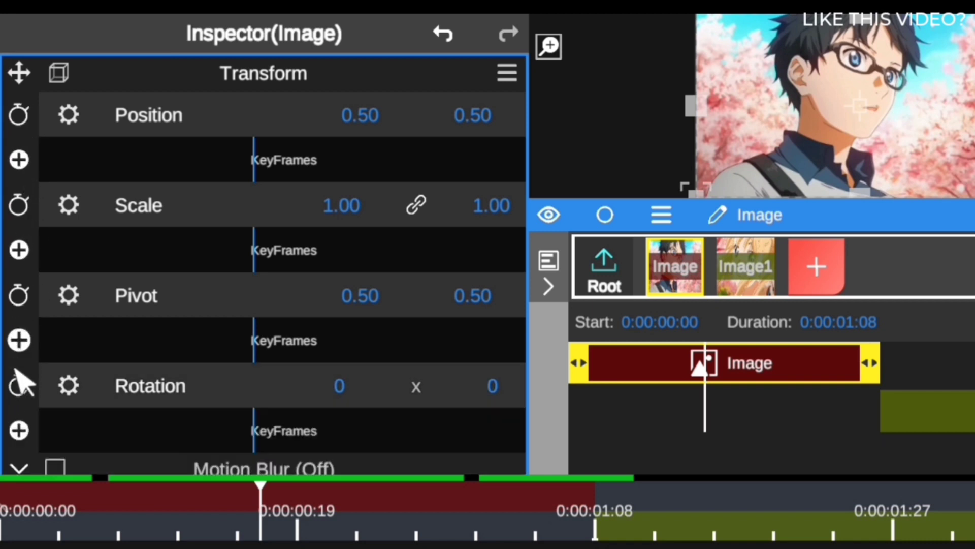
pyautogui.click(18, 160)
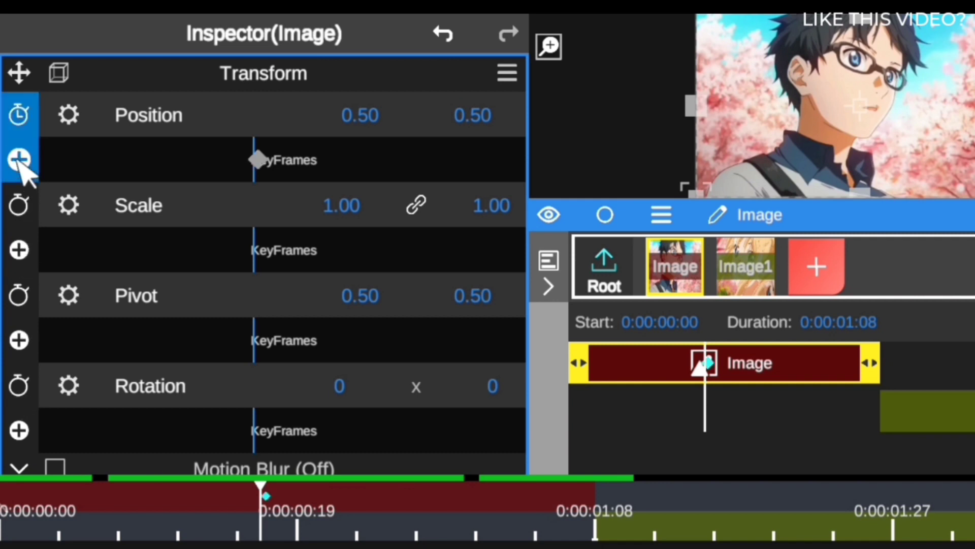
pyautogui.click(443, 33)
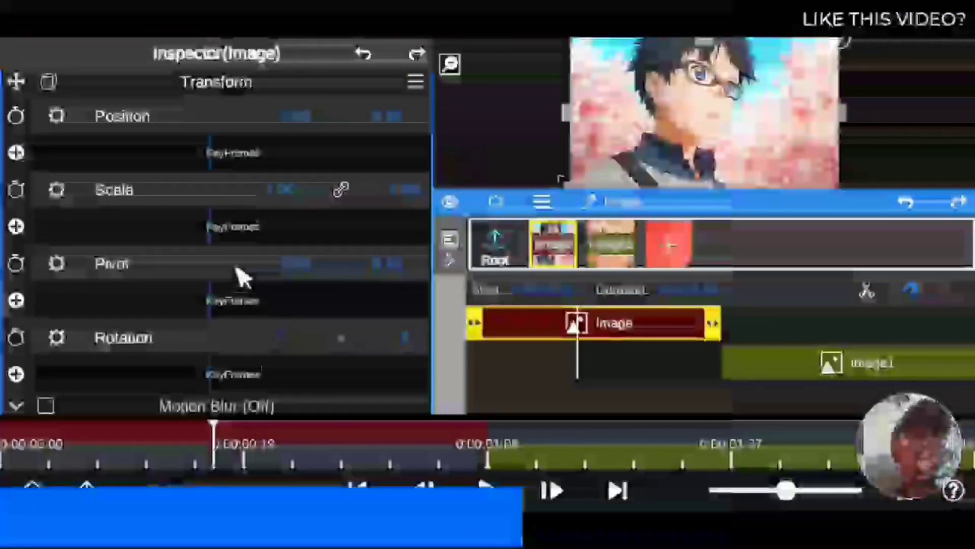
# - Rewind the playhead and collapse every KeyFrames row except Scale
pyautogui.moveTo(229, 460); pyautogui.dragTo(17, 457)
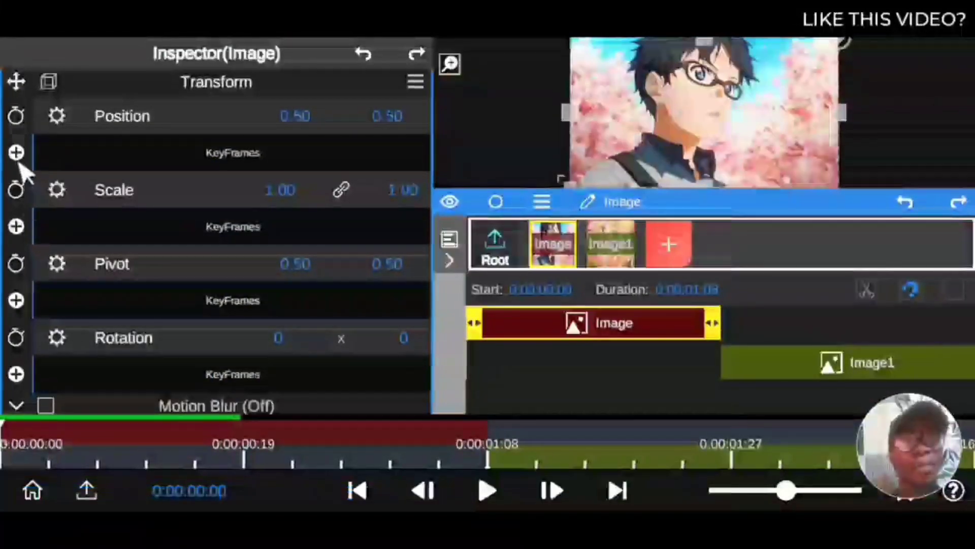
pyautogui.click(16, 117)
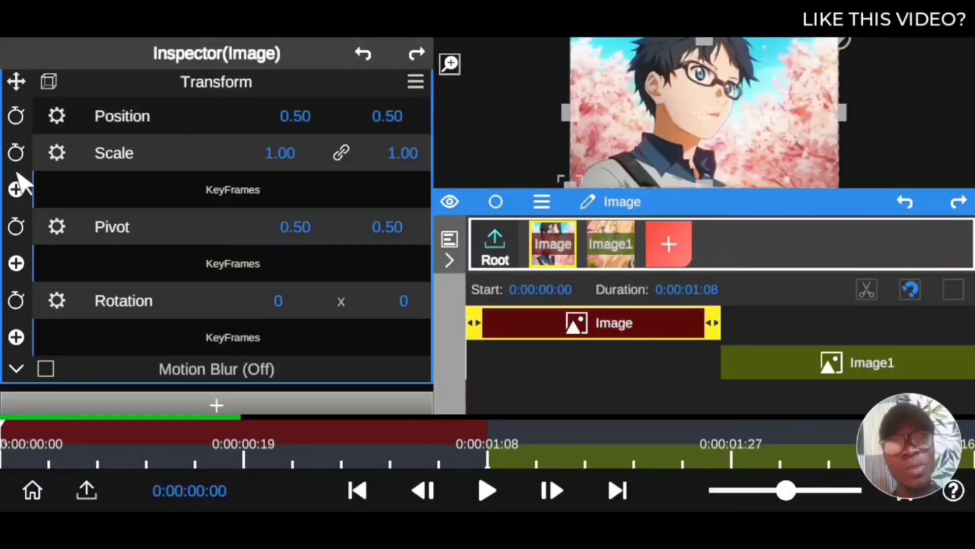
pyautogui.click(17, 153)
pyautogui.click(16, 193)
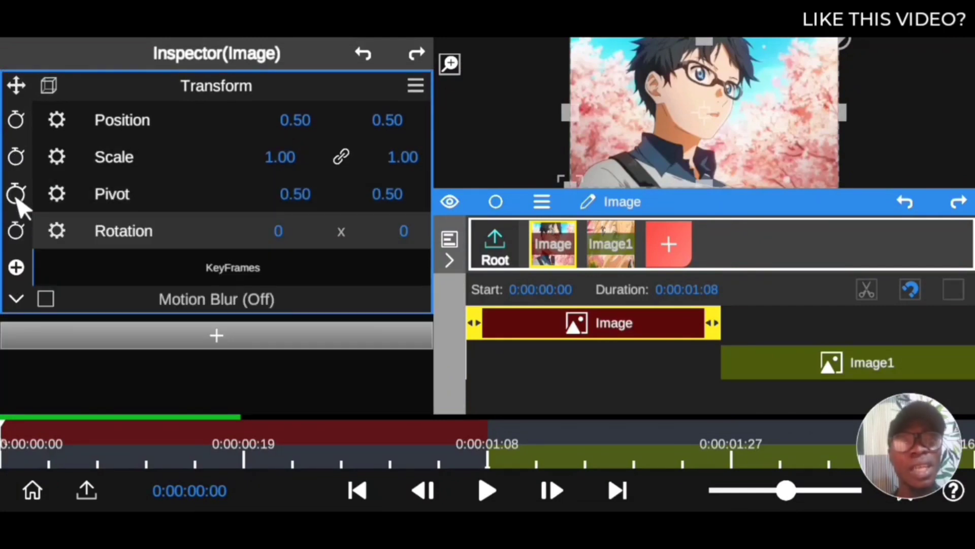
pyautogui.click(16, 230)
pyautogui.click(17, 158)
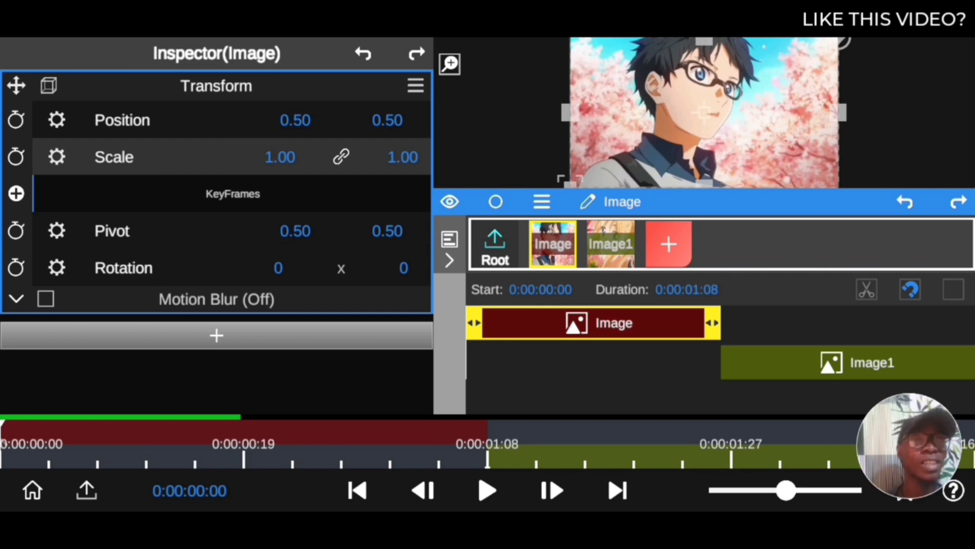
# - Add a Scale keyframe at 0:00:00:09 and move the playhead toward the clip end
pyautogui.moveTo(105, 452)
pyautogui.mouseDown()
pyautogui.moveTo(140, 456)
pyautogui.moveTo(117, 455)
pyautogui.mouseUp()
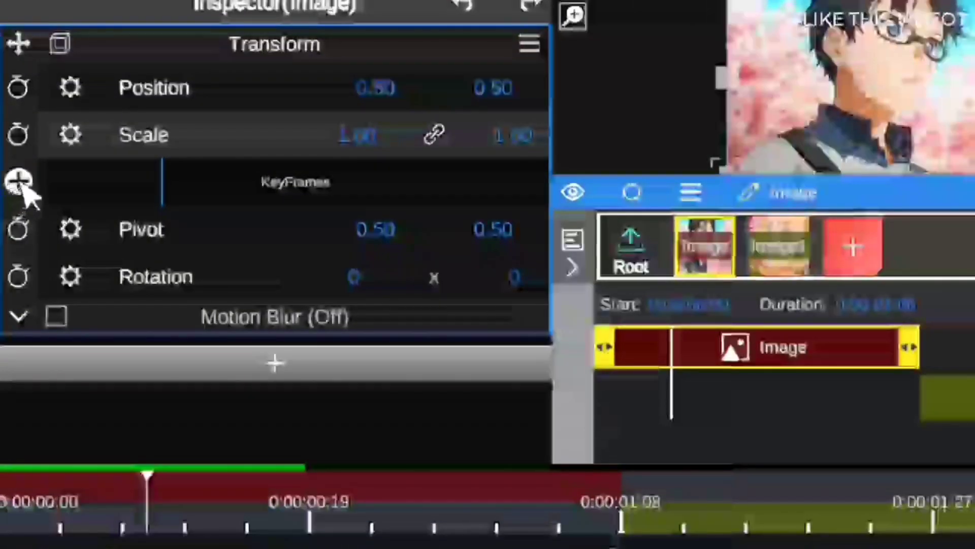
pyautogui.click(19, 182)
pyautogui.moveTo(174, 505); pyautogui.dragTo(555, 533)
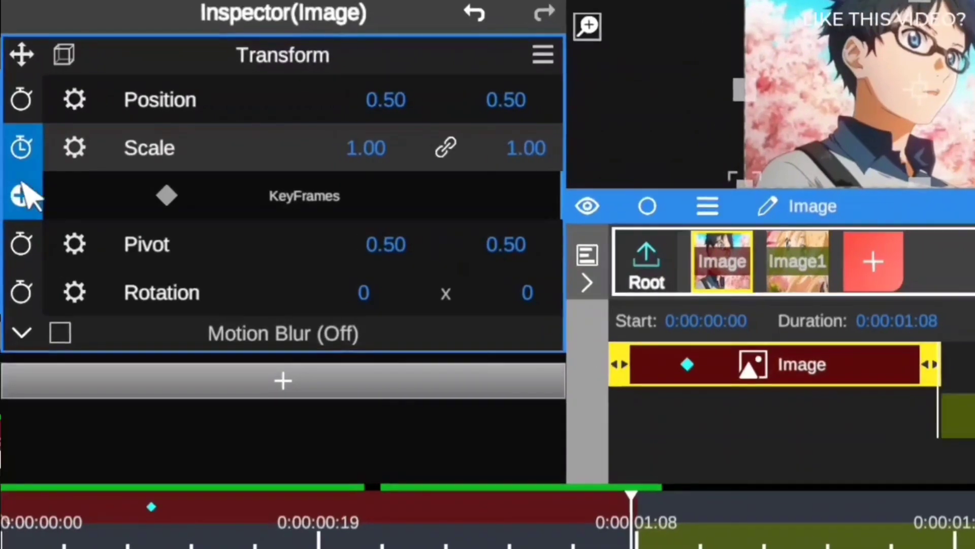
# - Add a Scale keyframe at 0:00:01:08, preview playback, then select the 0:00:00:09 keyframe
pyautogui.click(16, 191)
pyautogui.click(546, 195)
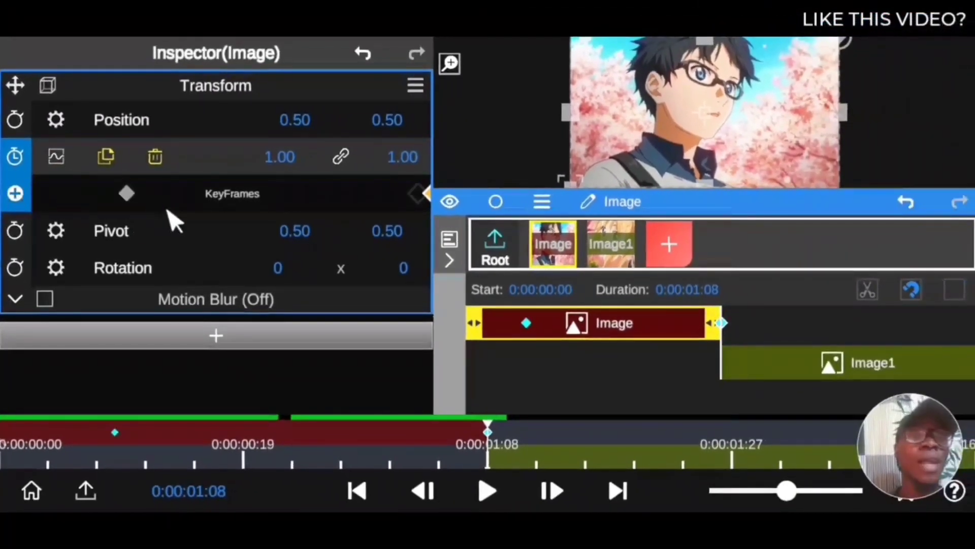
pyautogui.click(508, 503)
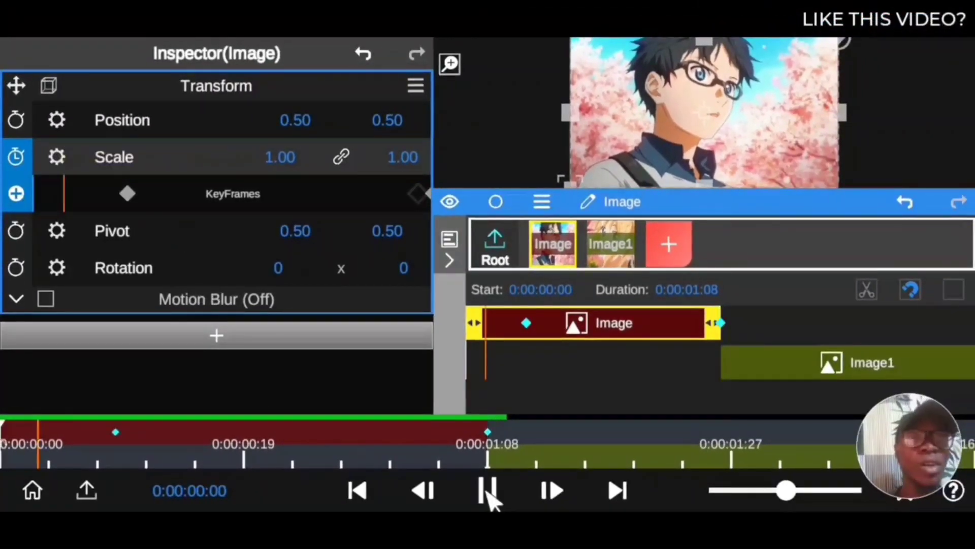
pyautogui.moveTo(632, 450); pyautogui.dragTo(428, 450)
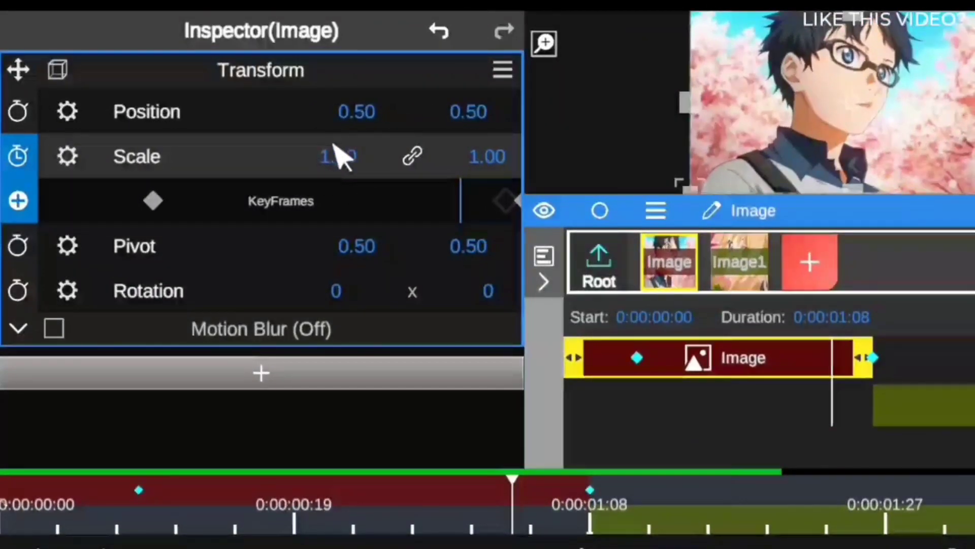
pyautogui.moveTo(474, 505); pyautogui.dragTo(578, 528)
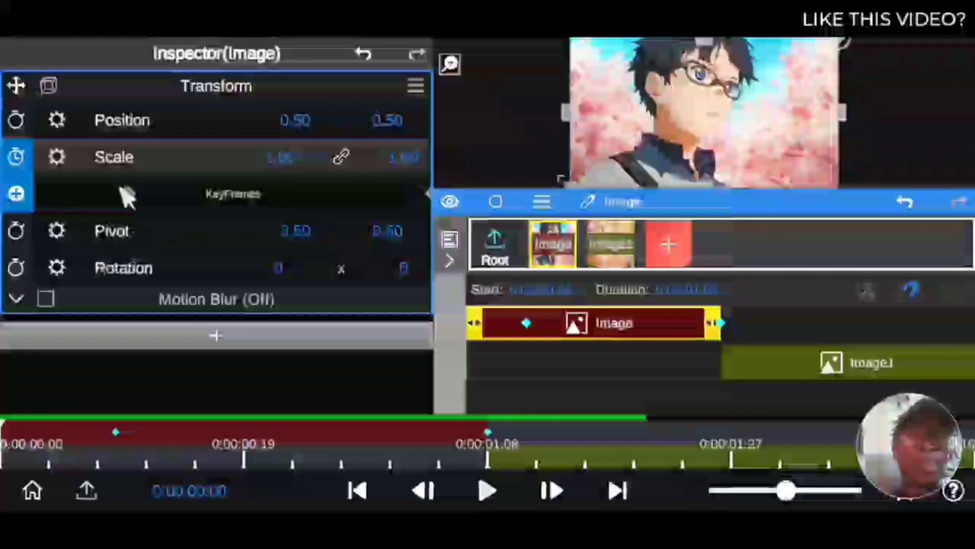
pyautogui.click(152, 201)
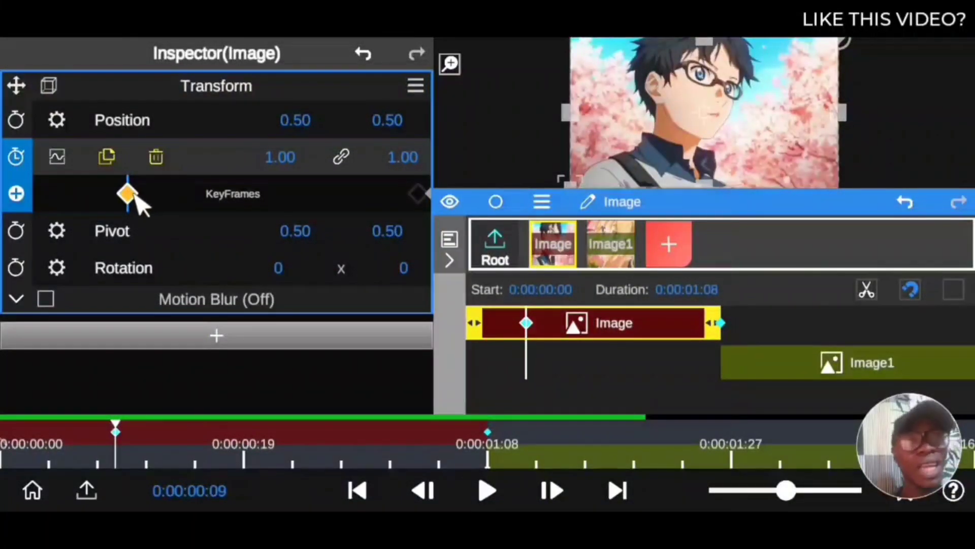
# - Jump back and forth between the 0:00:00:09 and 0:00:01:08 Scale keyframes, ending on 0:00:01:08
pyautogui.click(426, 192)
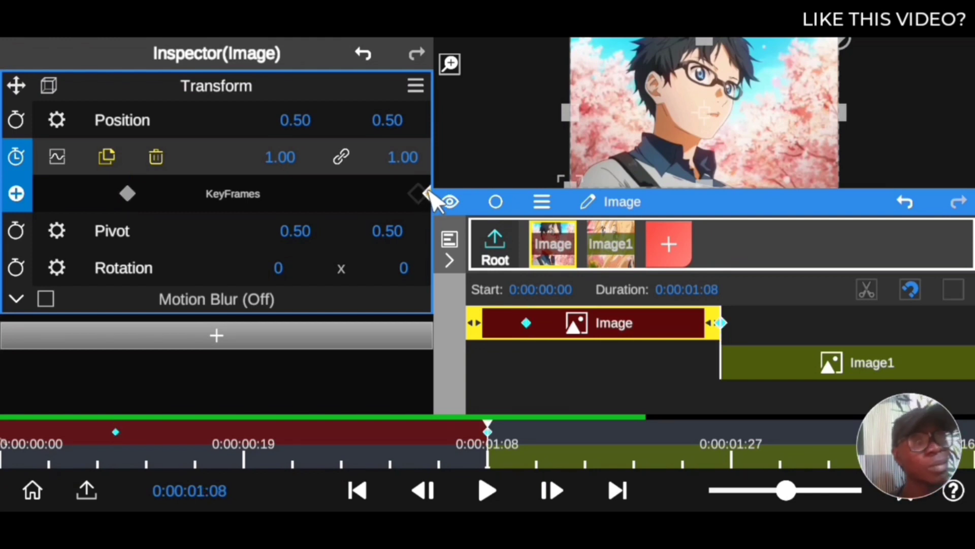
pyautogui.click(127, 193)
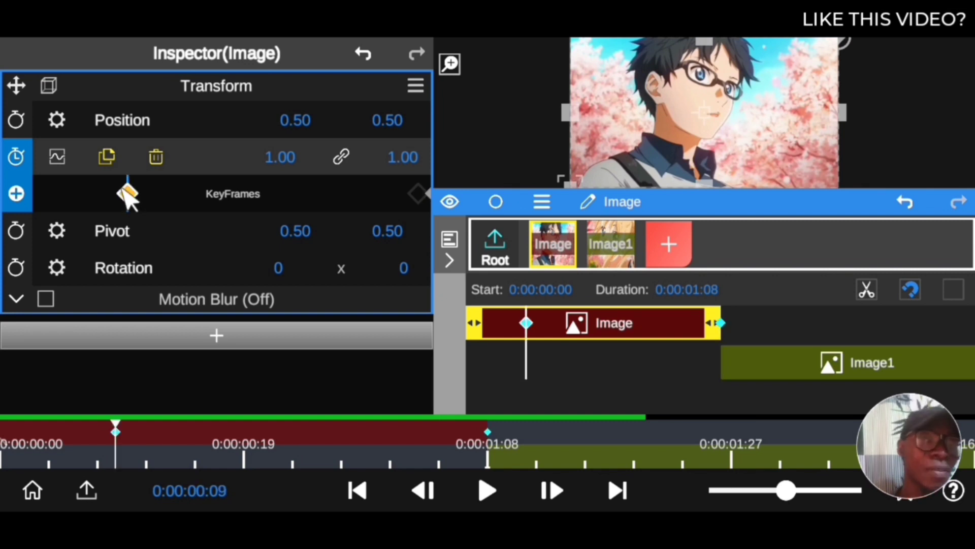
pyautogui.click(425, 193)
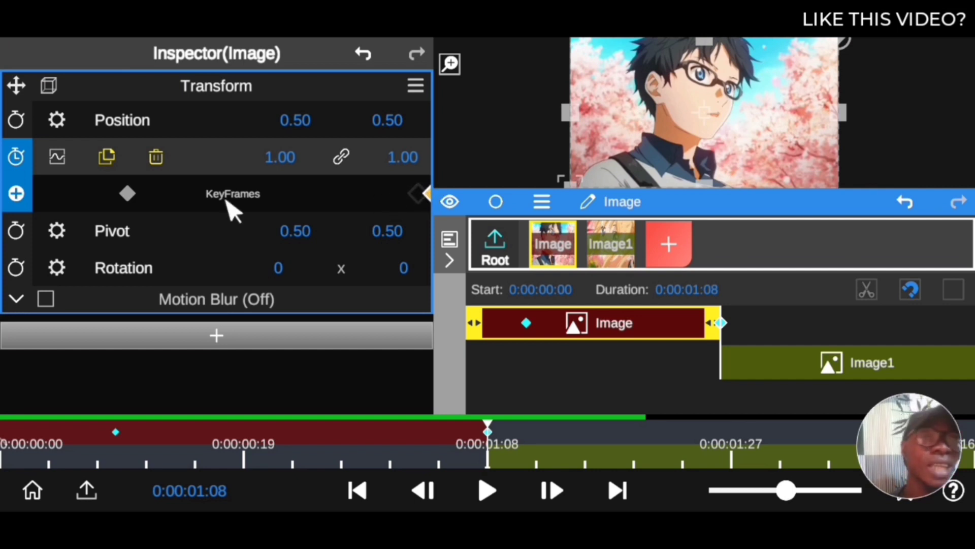
pyautogui.click(127, 193)
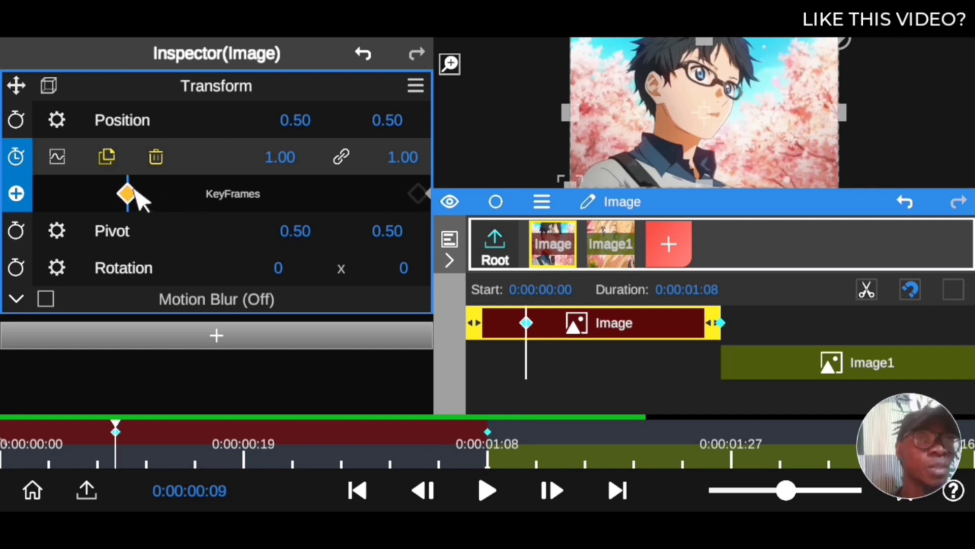
pyautogui.click(426, 193)
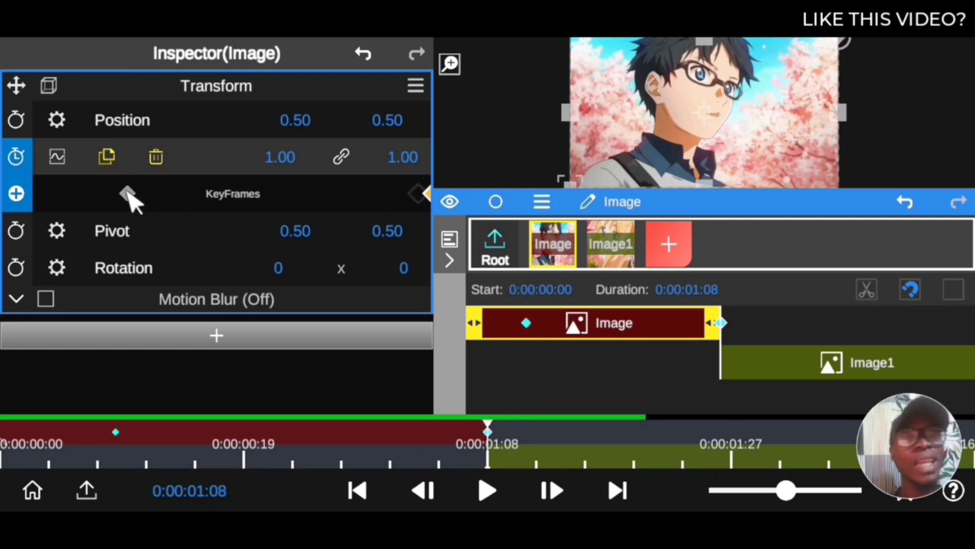
pyautogui.click(127, 193)
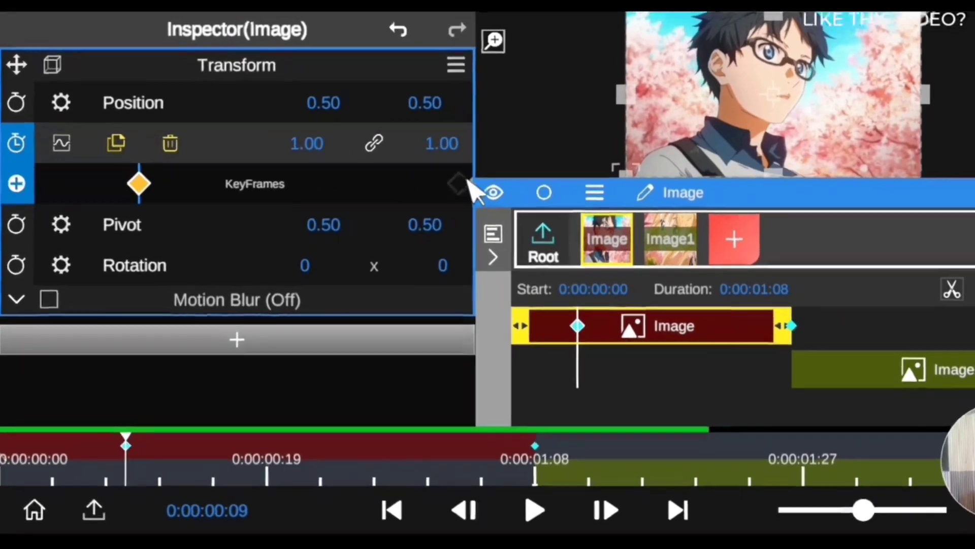
pyautogui.click(419, 193)
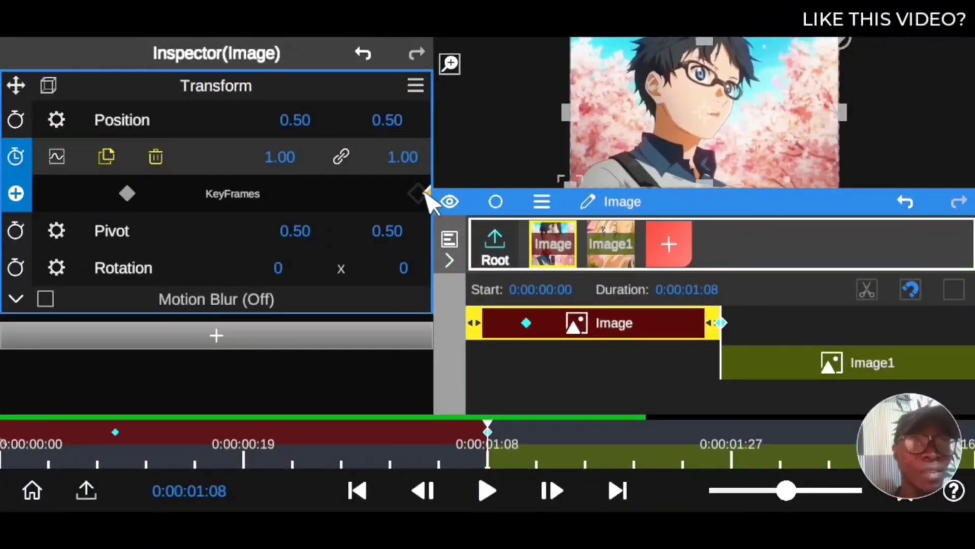
# - Raise Scale at the 0:00:01:08 keyframe from 1.00 to 1.81
pyautogui.moveTo(284, 162); pyautogui.dragTo(298, 54)
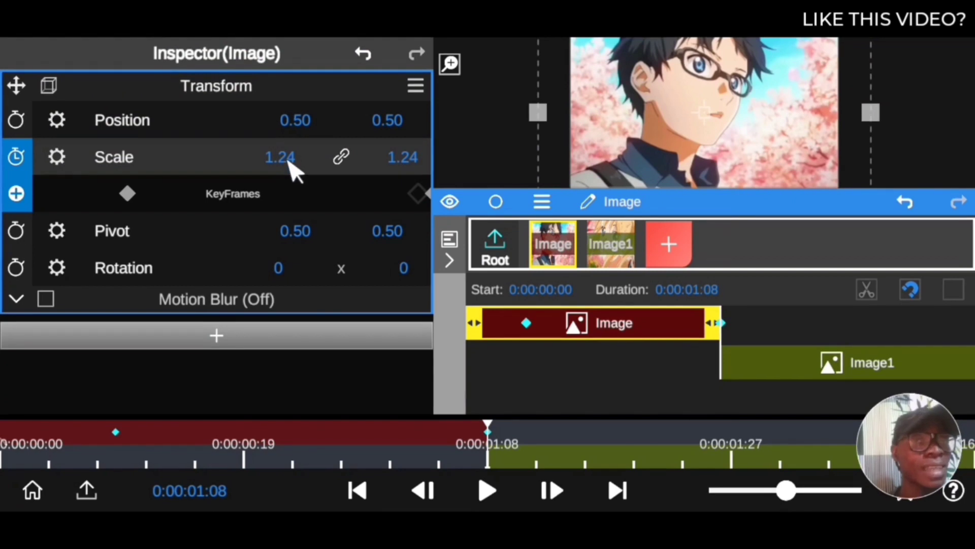
pyautogui.moveTo(290, 164); pyautogui.dragTo(305, 76)
pyautogui.moveTo(282, 162); pyautogui.dragTo(354, 81)
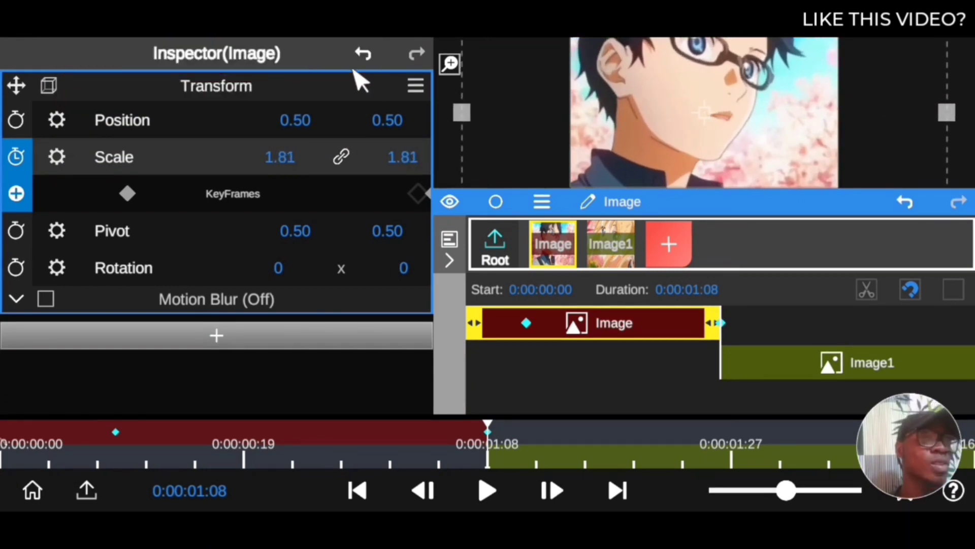
# - Enlarge the preview and scrub from the start to check the zoom, ending at 0:00:00:09
pyautogui.moveTo(725, 205); pyautogui.dragTo(730, 233)
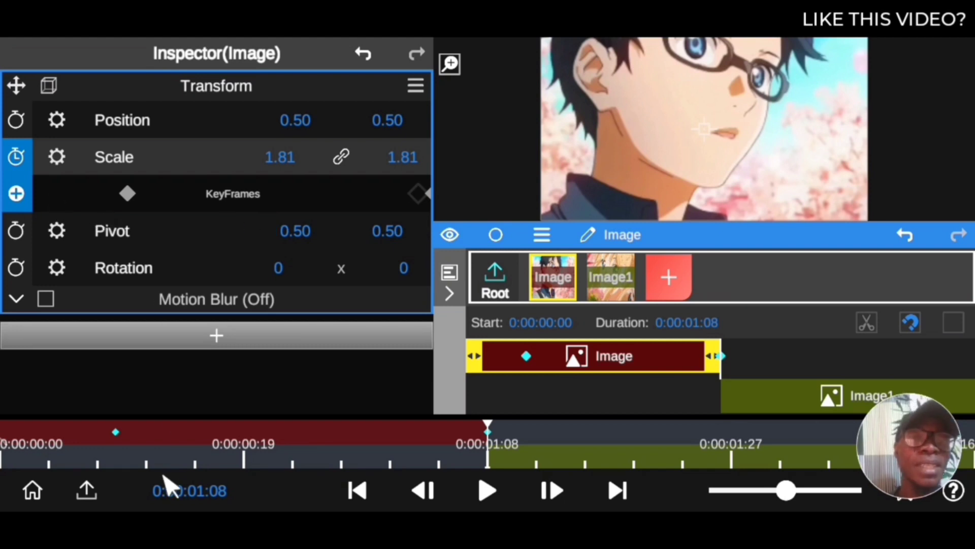
pyautogui.click(17, 442)
pyautogui.moveTo(52, 442); pyautogui.dragTo(231, 447)
pyautogui.moveTo(321, 449)
pyautogui.mouseDown()
pyautogui.moveTo(431, 444)
pyautogui.moveTo(116, 435)
pyautogui.moveTo(135, 453)
pyautogui.moveTo(483, 470)
pyautogui.mouseUp()
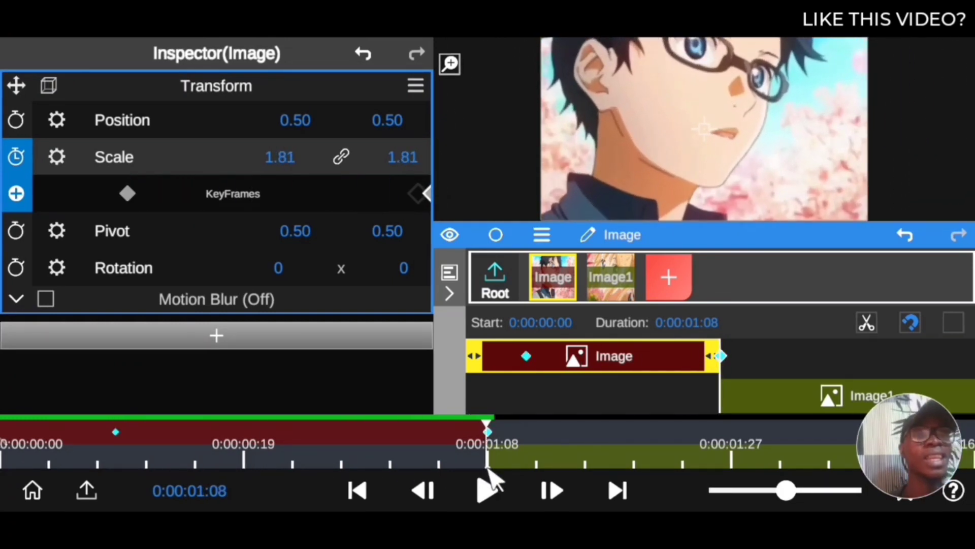
pyautogui.moveTo(428, 420); pyautogui.dragTo(112, 431)
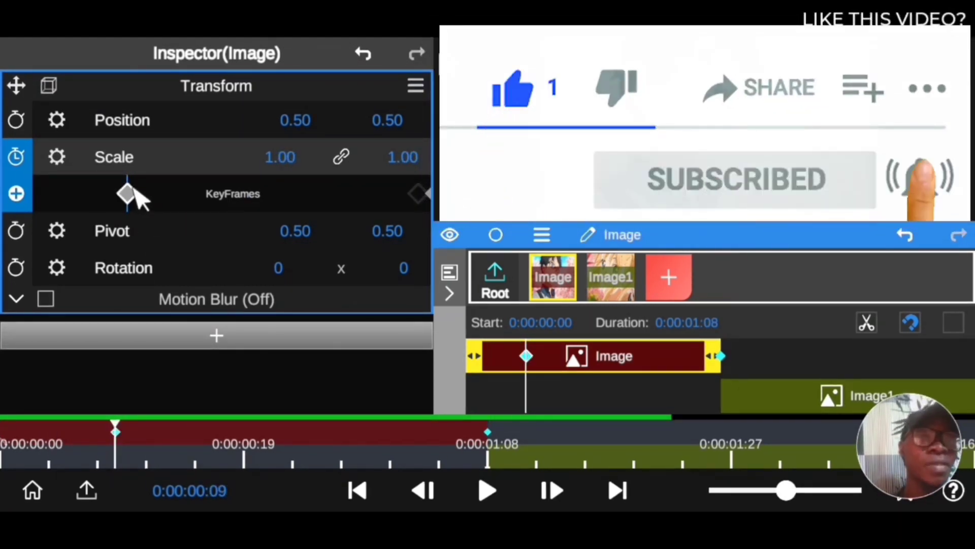
# - Add and adjust a middle Scale keyframe at 0:00:00:24 on Image, then preview the zoom
pyautogui.click(425, 194)
pyautogui.moveTo(303, 416)
pyautogui.mouseDown()
pyautogui.moveTo(261, 436)
pyautogui.moveTo(308, 432)
pyautogui.mouseUp()
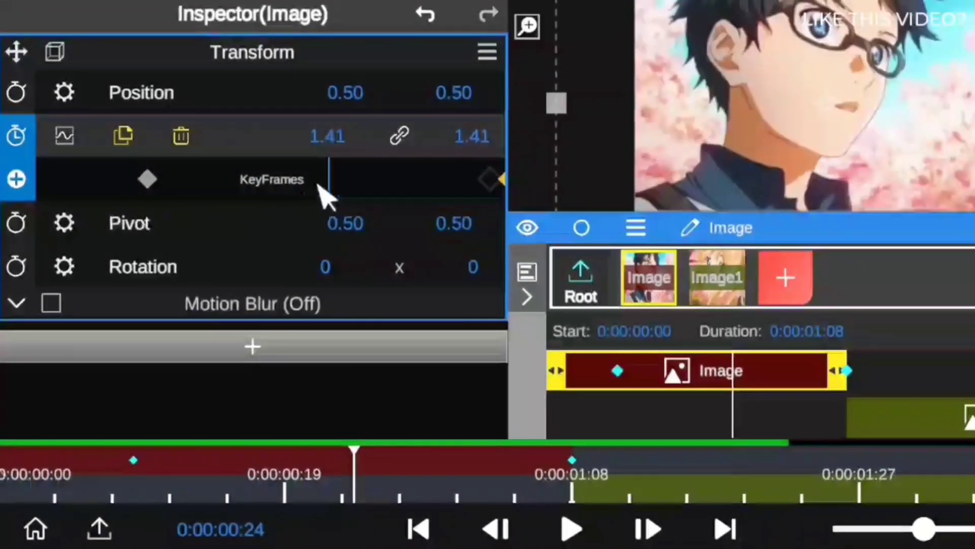
pyautogui.click(17, 179)
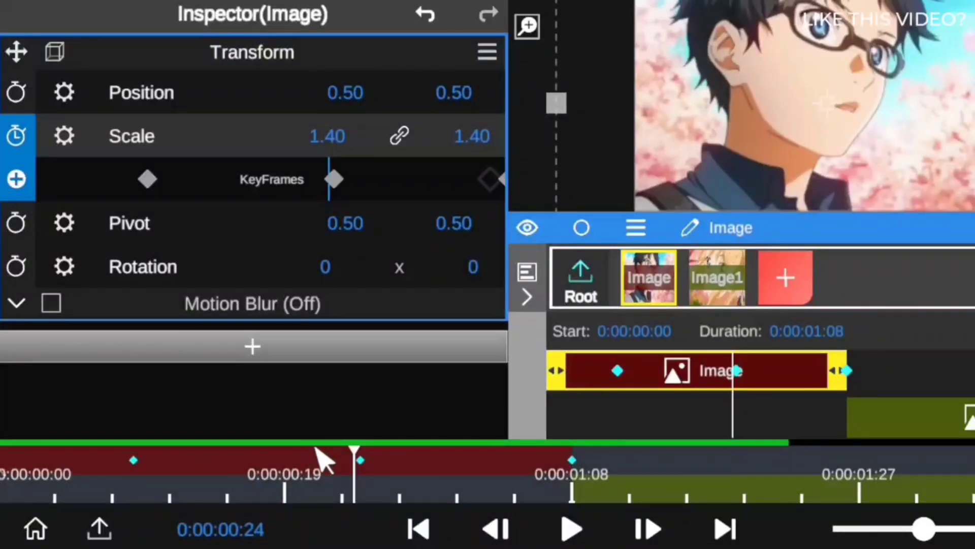
pyautogui.click(334, 180)
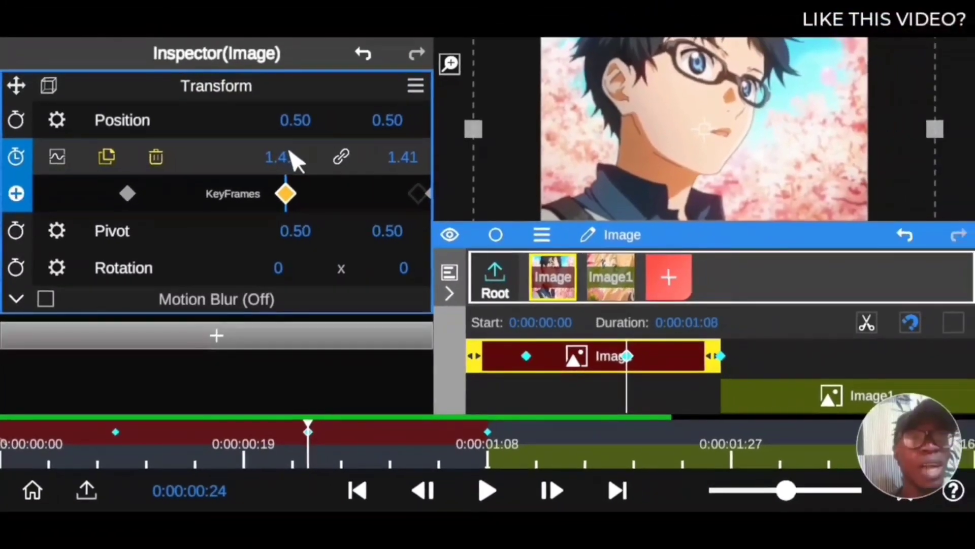
pyautogui.moveTo(333, 135); pyautogui.dragTo(307, 277)
pyautogui.moveTo(326, 468); pyautogui.dragTo(620, 510)
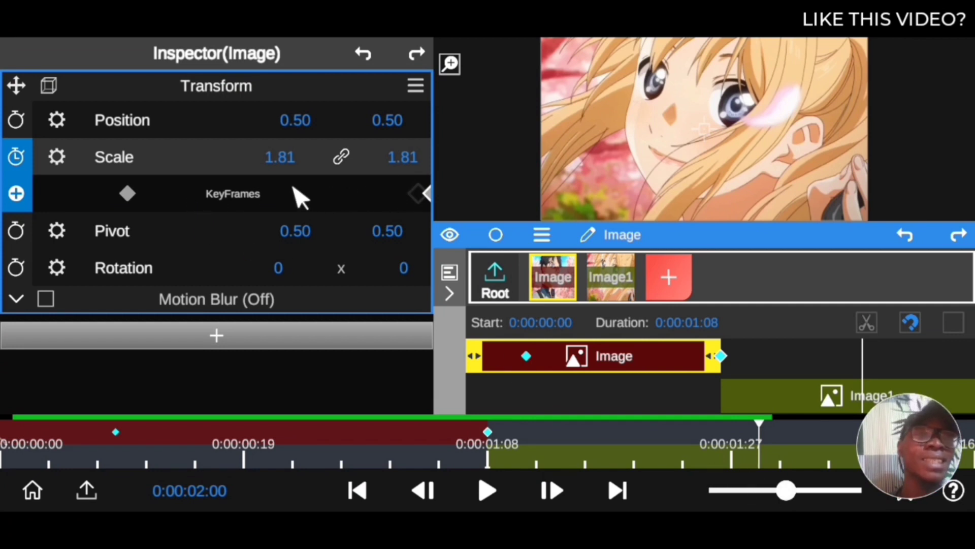
pyautogui.click(127, 194)
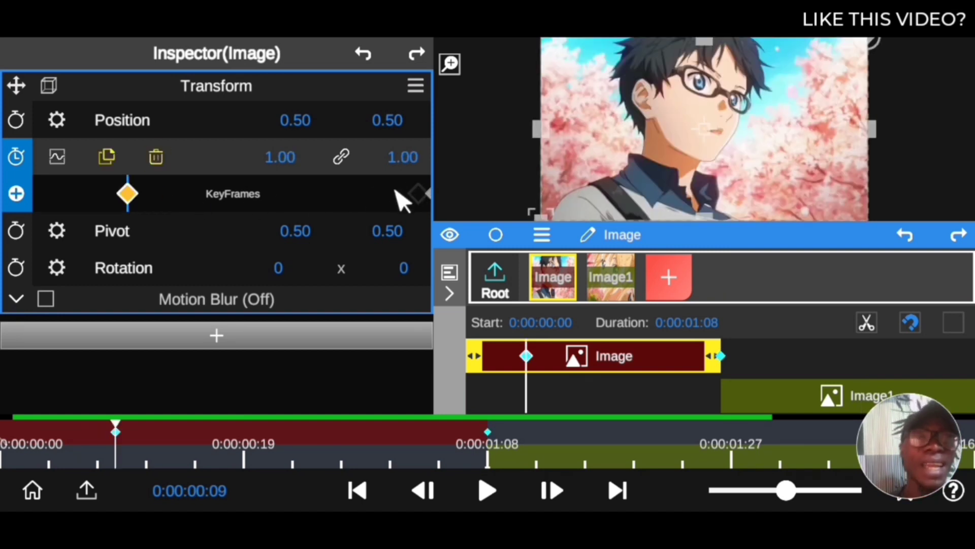
pyautogui.click(422, 194)
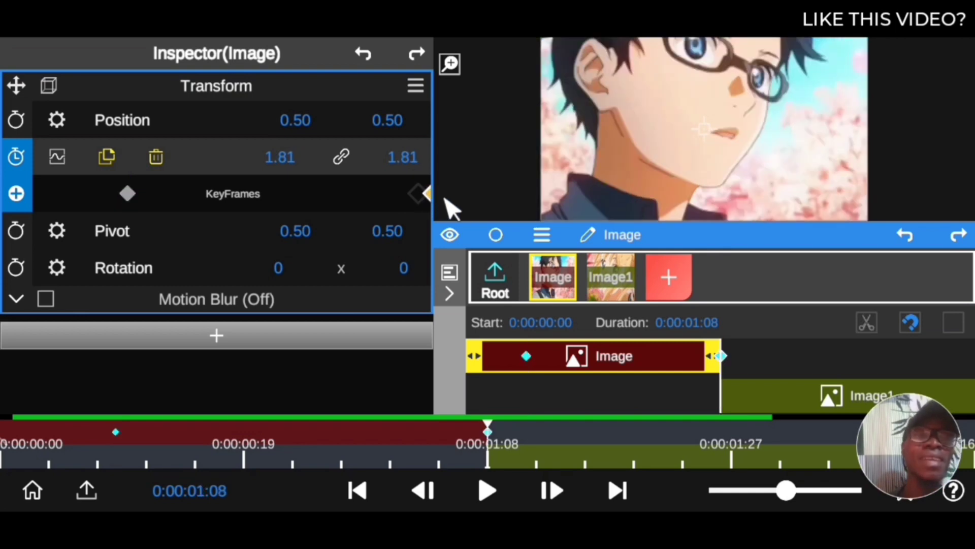
# - Select Image1, enable Scale keyframing and add its first Scale keyframe
pyautogui.click(808, 401)
pyautogui.click(16, 157)
pyautogui.click(16, 193)
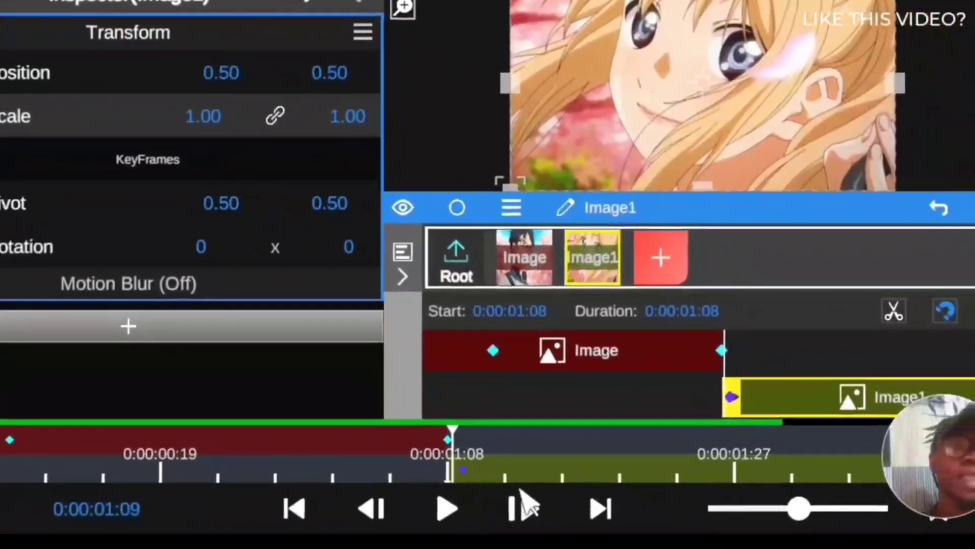
# - Scrub through Image1 and set its first keyframe's Scale to 1.84, previewing the transition
pyautogui.moveTo(543, 480); pyautogui.dragTo(862, 487)
pyautogui.moveTo(728, 451); pyautogui.dragTo(965, 450)
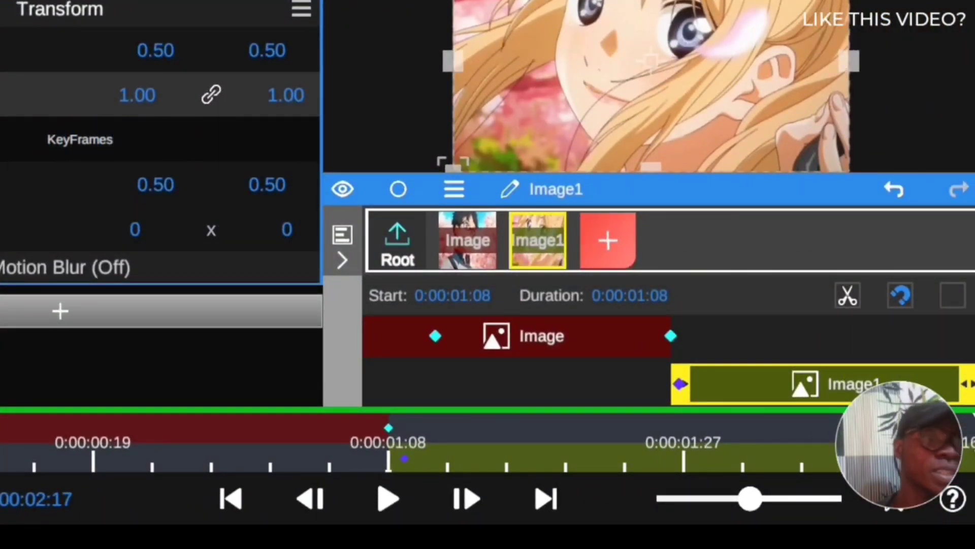
pyautogui.moveTo(801, 437); pyautogui.dragTo(740, 436)
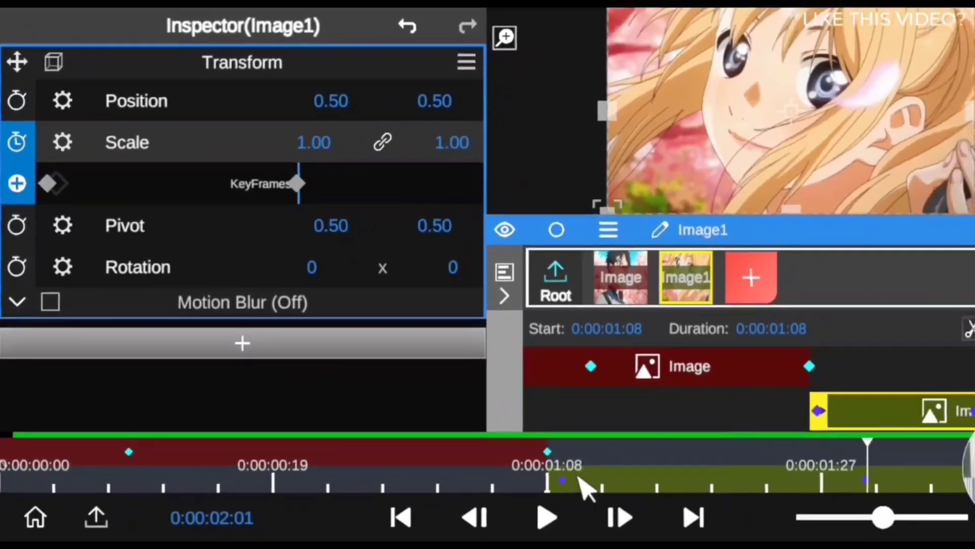
pyautogui.moveTo(622, 490); pyautogui.dragTo(646, 495)
pyautogui.moveTo(522, 453); pyautogui.dragTo(501, 456)
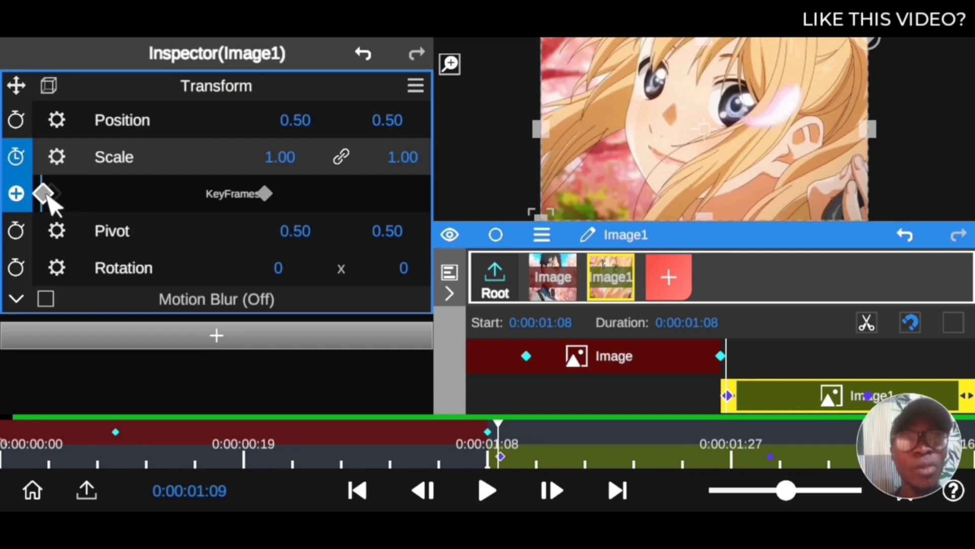
pyautogui.moveTo(278, 173); pyautogui.dragTo(279, 38)
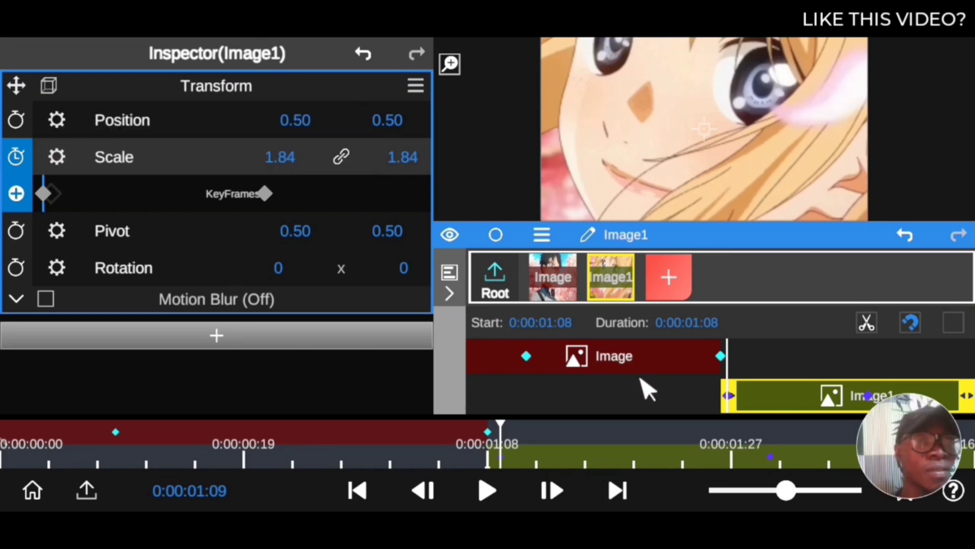
pyautogui.moveTo(79, 460); pyautogui.dragTo(5, 475)
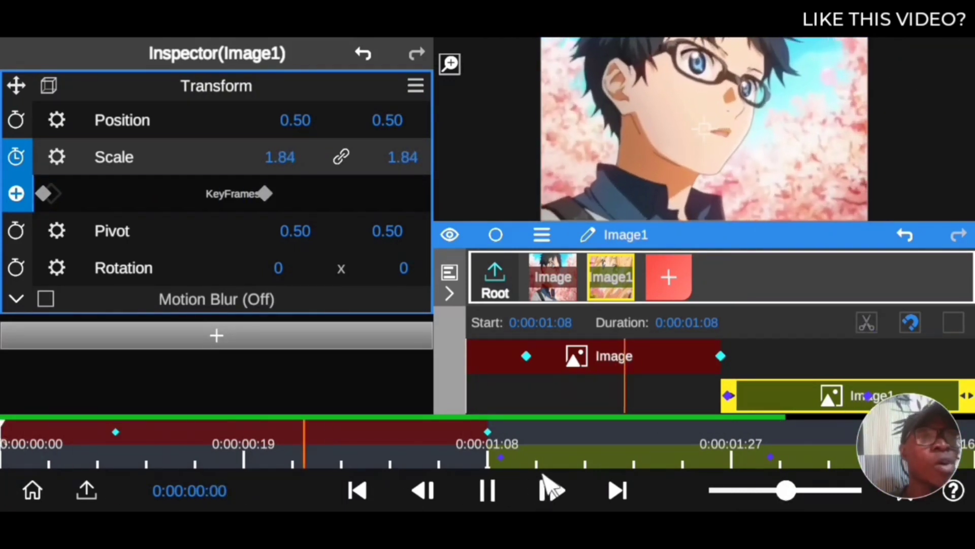
# - Play back the animation and open the Rotation and Pivot keyframe rows
pyautogui.moveTo(605, 454); pyautogui.dragTo(83, 454)
pyautogui.click(489, 491)
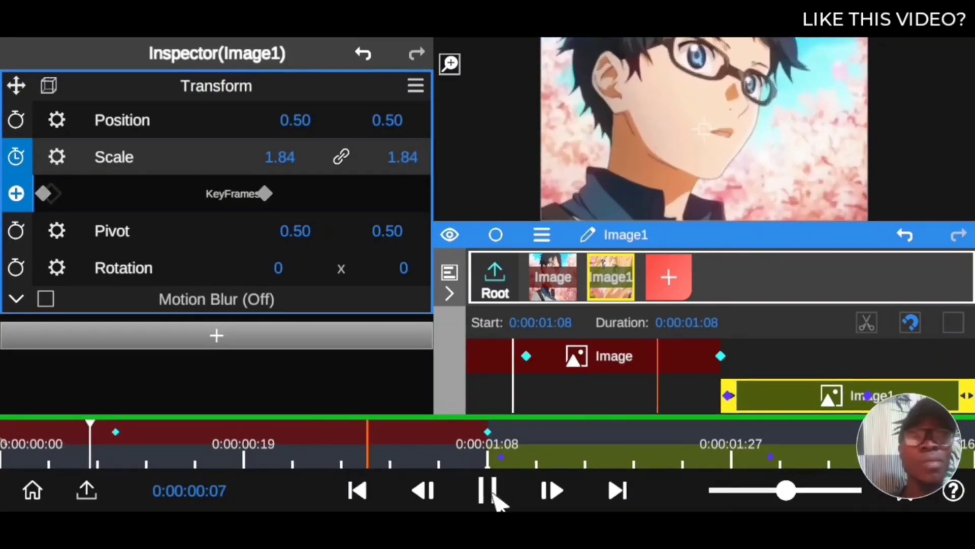
pyautogui.click(491, 491)
pyautogui.moveTo(170, 462); pyautogui.dragTo(347, 452)
pyautogui.click(16, 267)
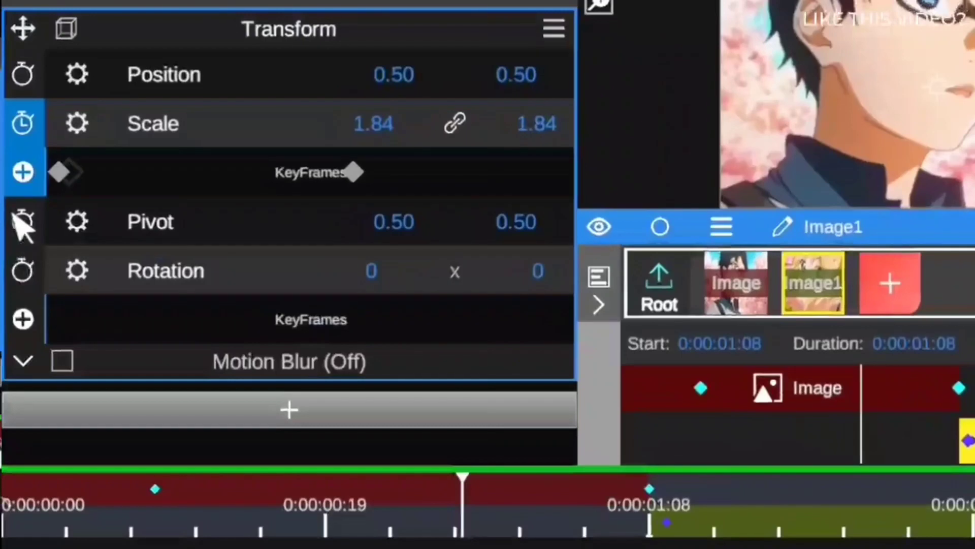
pyautogui.click(20, 222)
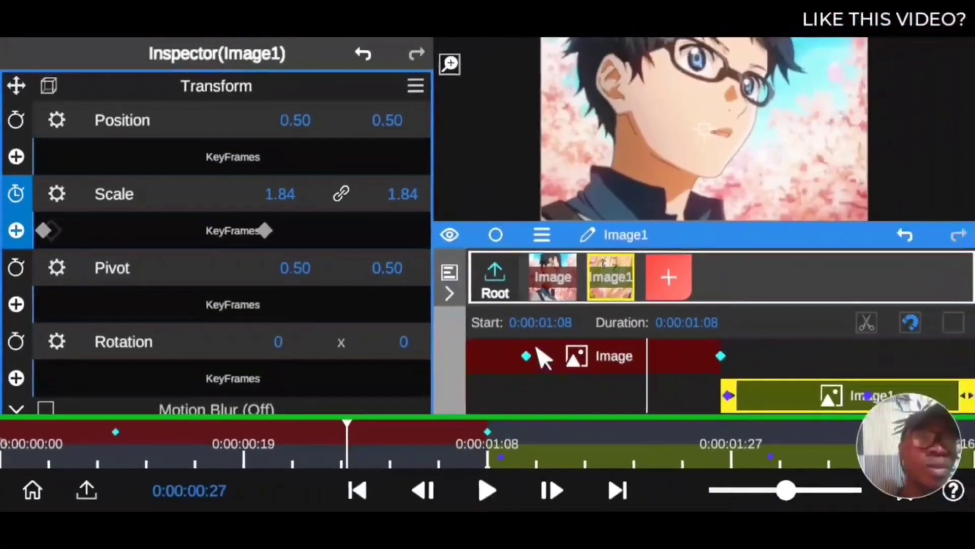
# - Reset the Transform of Image, then Image1, clearing their Scale keyframes
pyautogui.click(719, 385)
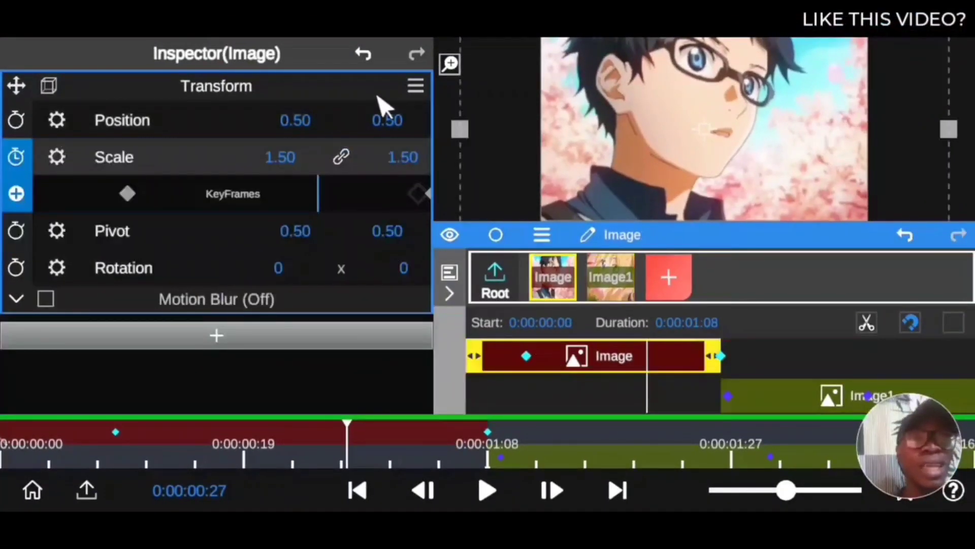
pyautogui.click(415, 87)
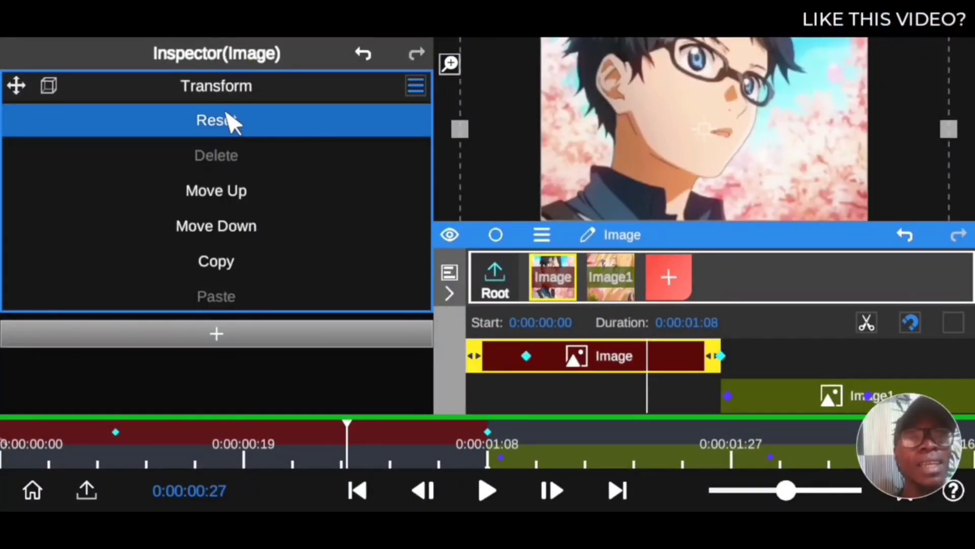
pyautogui.click(232, 121)
pyautogui.click(779, 395)
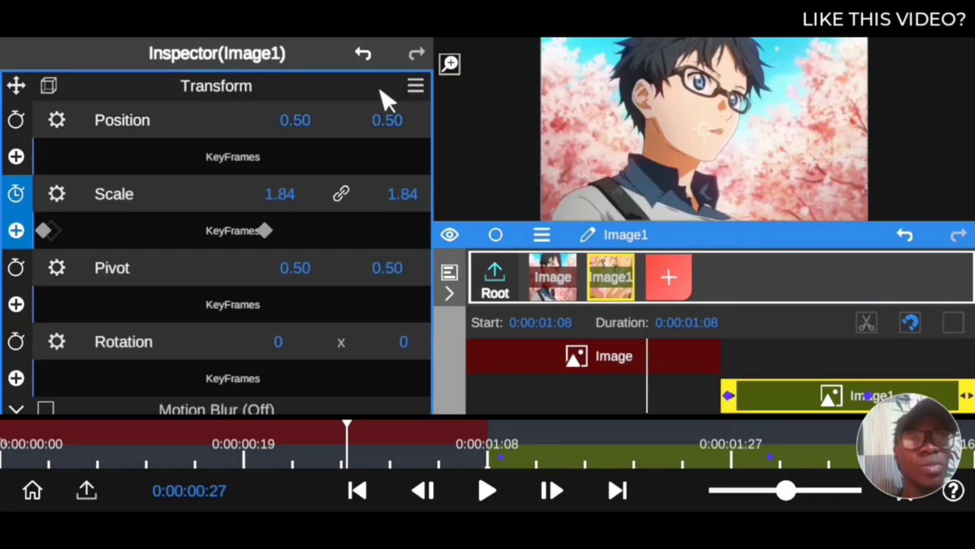
pyautogui.click(415, 87)
pyautogui.click(312, 124)
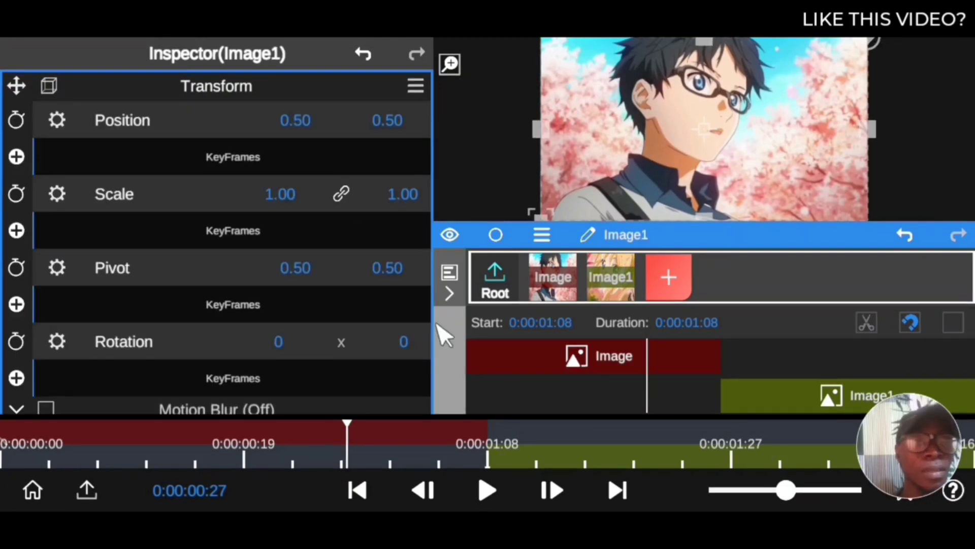
pyautogui.click(622, 358)
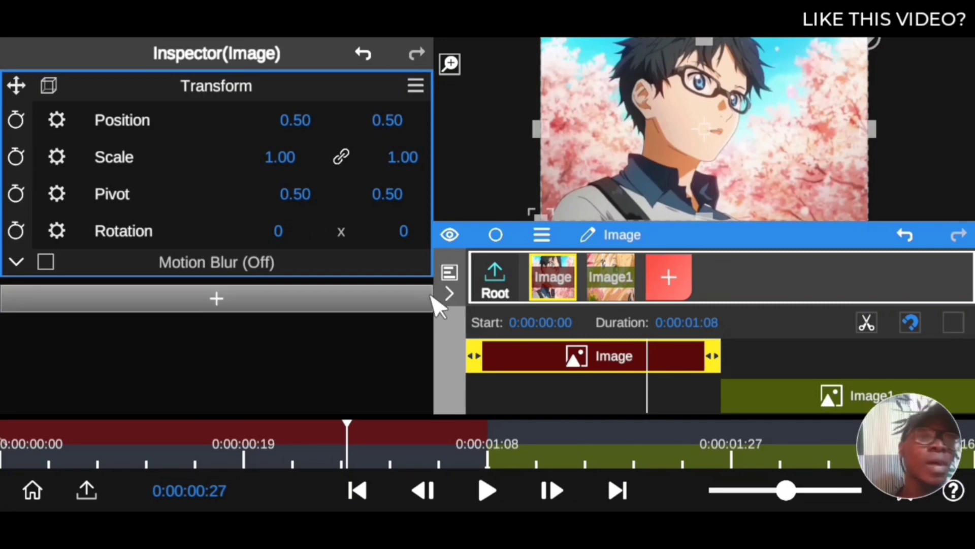
# - Add Position keyframes to Image near 0:00:00:19 and at 0:00:01:08
pyautogui.moveTo(374, 460); pyautogui.dragTo(229, 451)
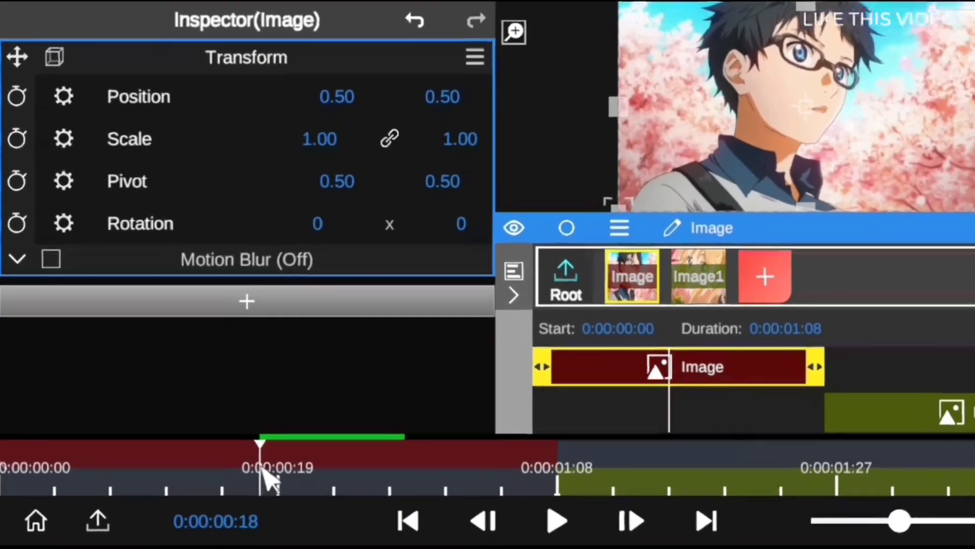
pyautogui.click(20, 76)
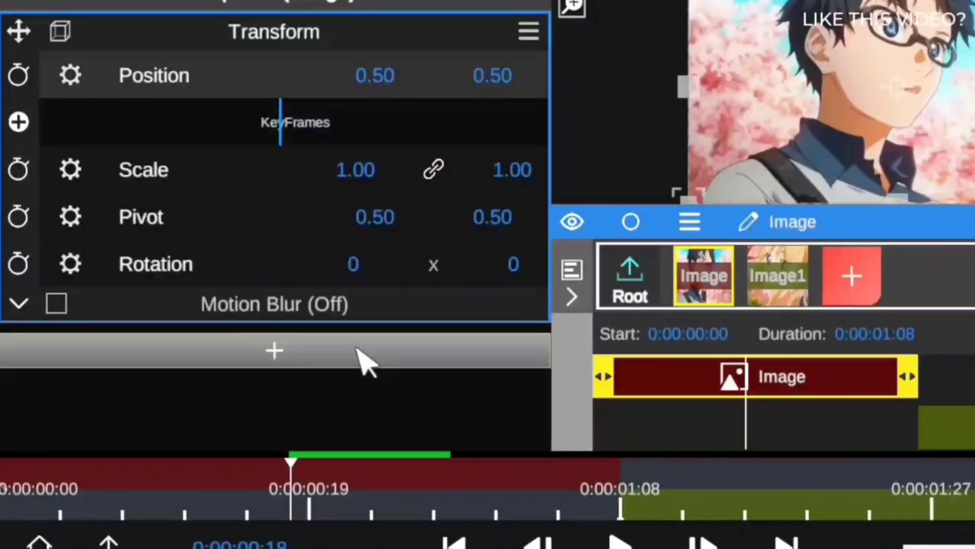
pyautogui.moveTo(302, 487)
pyautogui.mouseDown()
pyautogui.moveTo(130, 488)
pyautogui.moveTo(240, 490)
pyautogui.moveTo(15, 501)
pyautogui.moveTo(300, 508)
pyautogui.mouseUp()
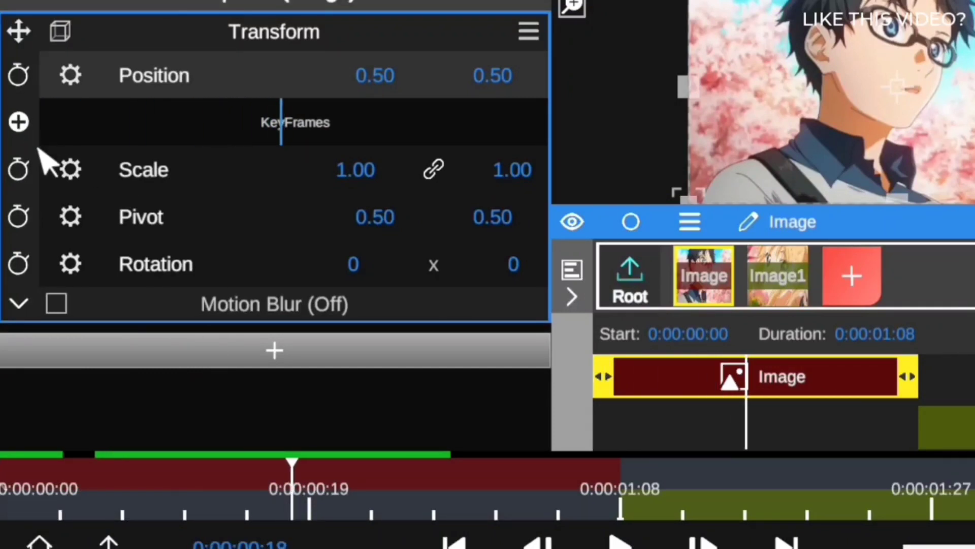
pyautogui.click(19, 122)
pyautogui.moveTo(355, 511); pyautogui.dragTo(618, 499)
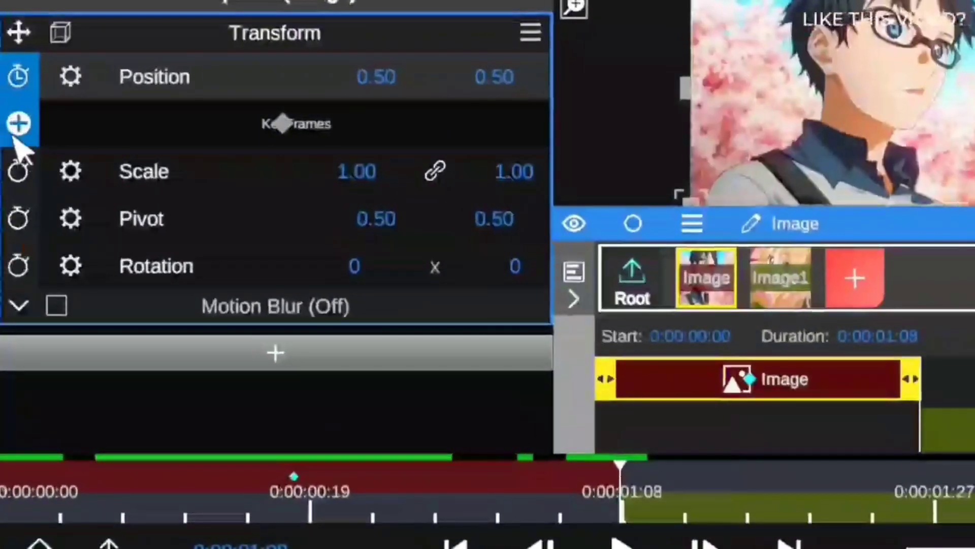
pyautogui.click(17, 124)
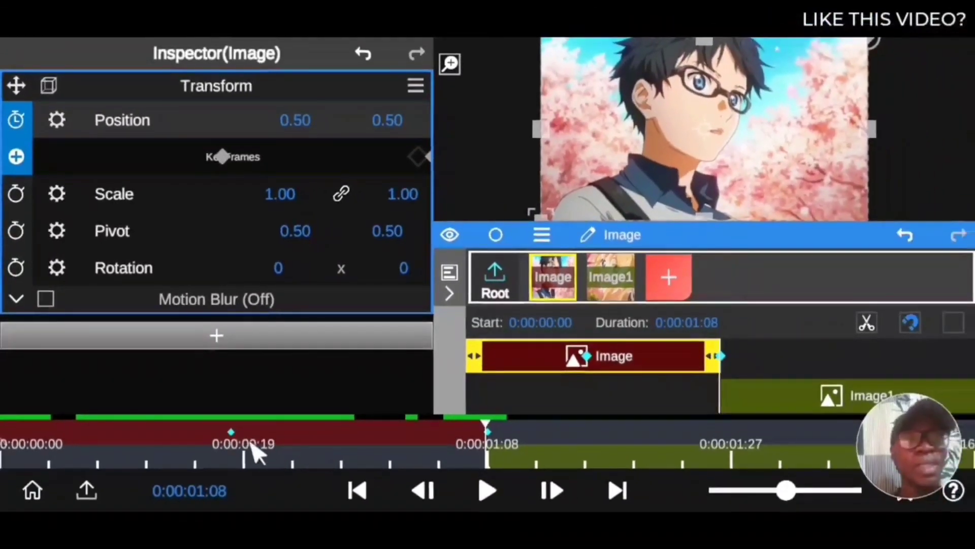
# - Raise Position Y at the 0:00:01:08 keyframe from 0.50 to 1.58, then review the slide
pyautogui.click(222, 157)
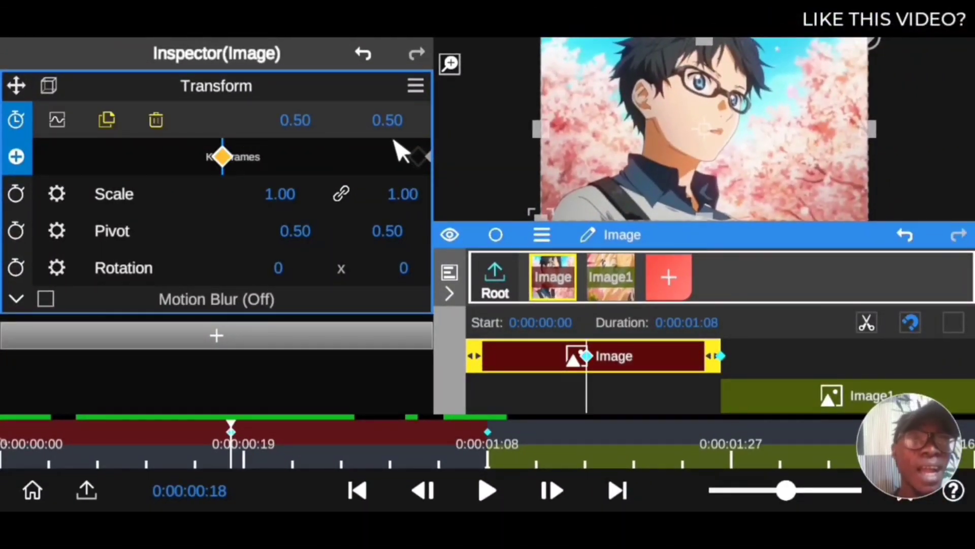
pyautogui.click(427, 157)
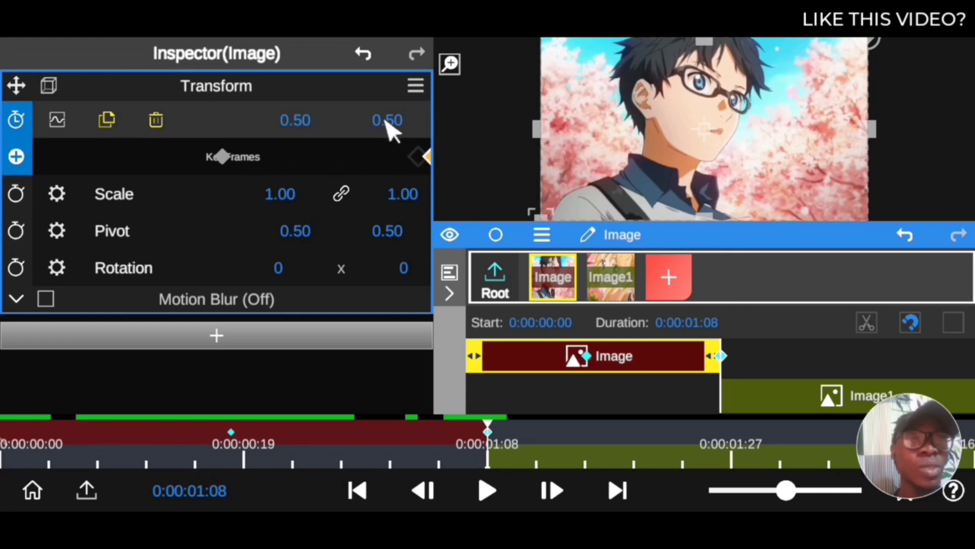
pyautogui.moveTo(389, 130); pyautogui.dragTo(398, 47)
pyautogui.moveTo(394, 135); pyautogui.dragTo(401, 44)
pyautogui.moveTo(394, 132); pyautogui.dragTo(389, 56)
pyautogui.moveTo(386, 122); pyautogui.dragTo(392, 83)
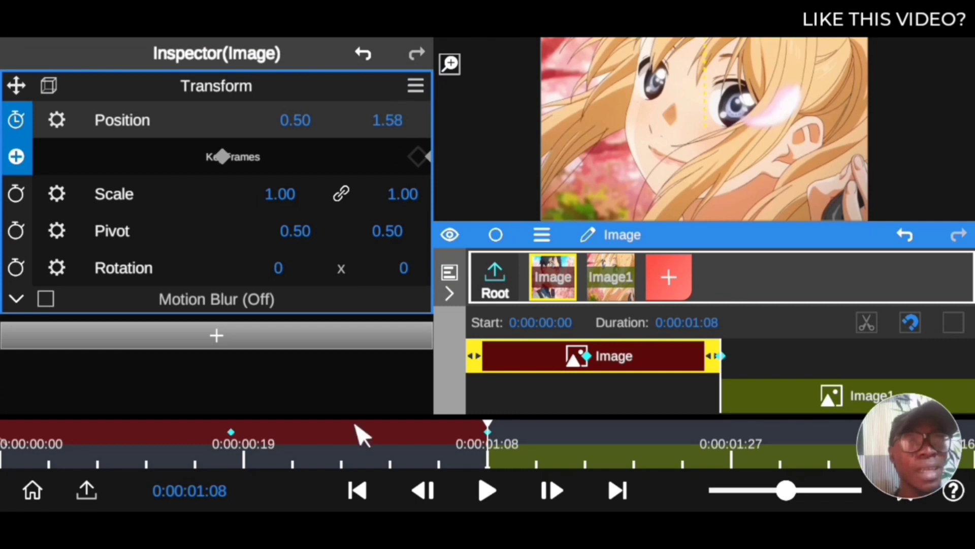
pyautogui.moveTo(346, 449); pyautogui.dragTo(461, 497)
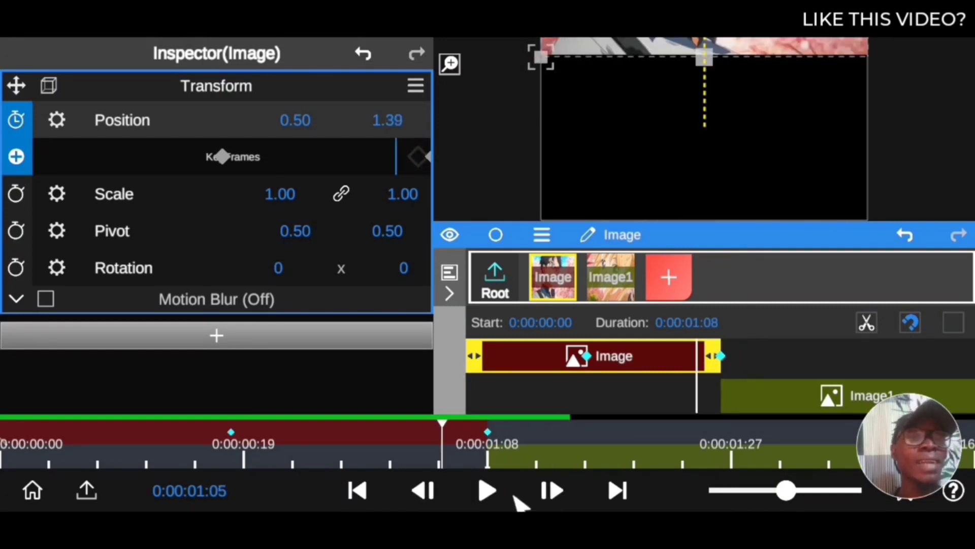
# - Select Image1, hide its Rotation and Scale rows, and add a Position keyframe at its start
pyautogui.click(777, 395)
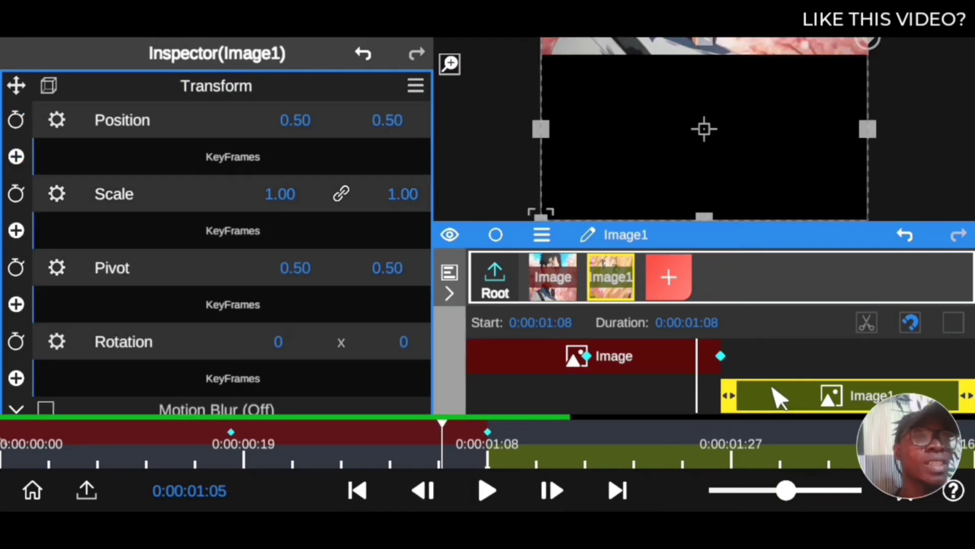
pyautogui.click(16, 342)
pyautogui.click(16, 193)
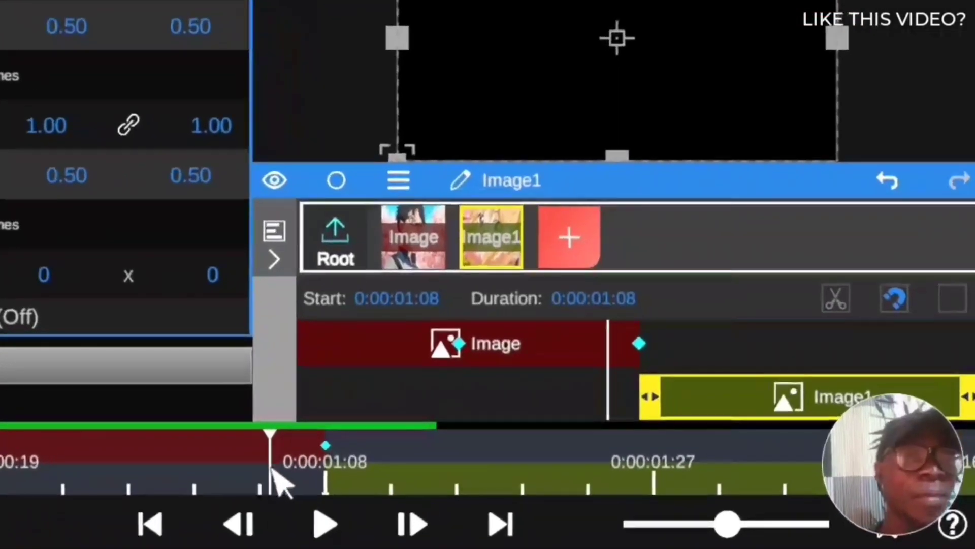
pyautogui.moveTo(454, 454); pyautogui.dragTo(494, 468)
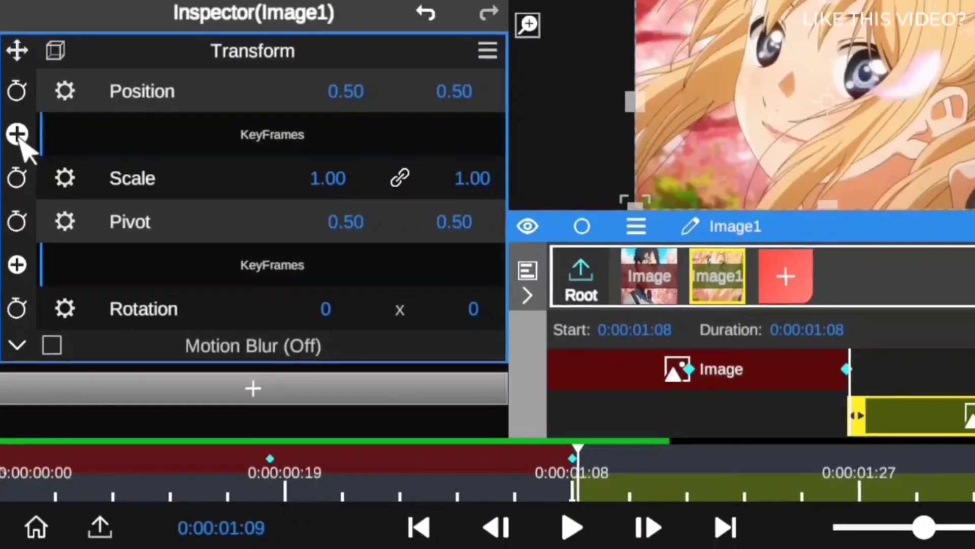
pyautogui.click(16, 134)
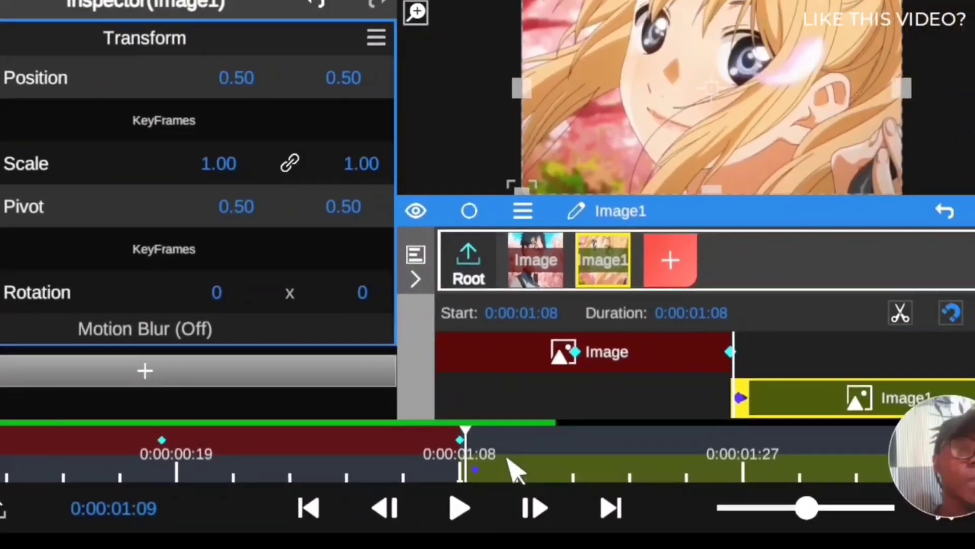
# - Lower Position Y at the 0:00:01:09 keyframe to -0.57, then rewind to 0:00:00:17
pyautogui.moveTo(508, 459); pyautogui.dragTo(723, 478)
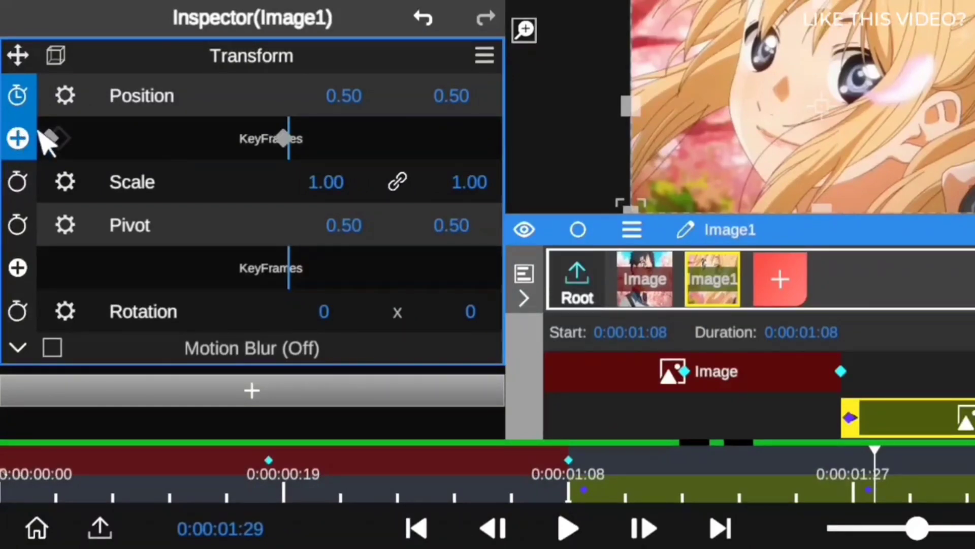
pyautogui.click(49, 137)
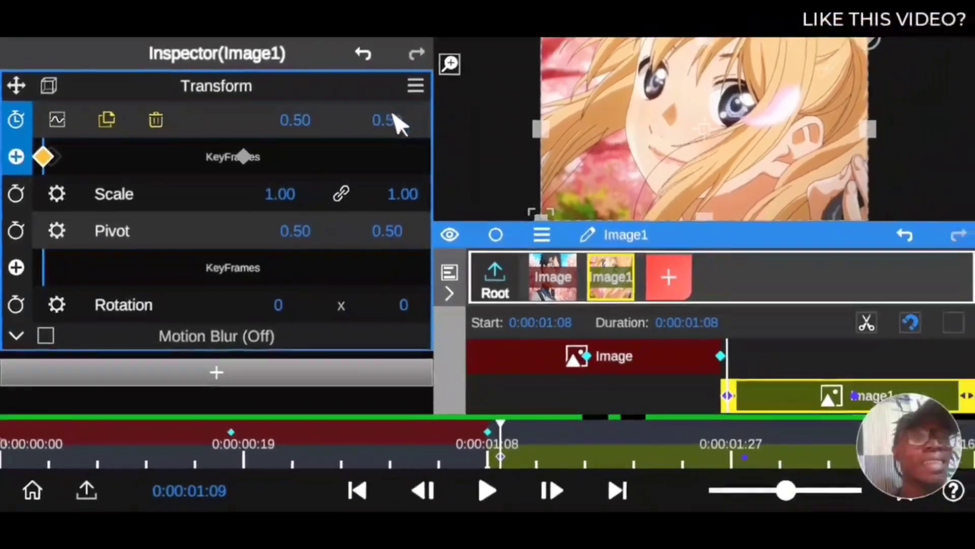
pyautogui.moveTo(464, 94); pyautogui.dragTo(463, 546)
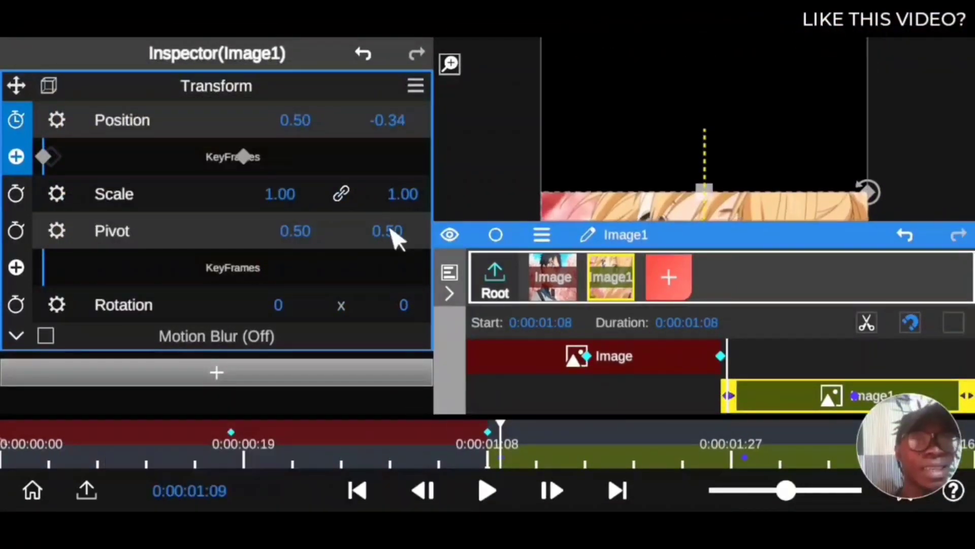
pyautogui.moveTo(388, 122); pyautogui.dragTo(398, 233)
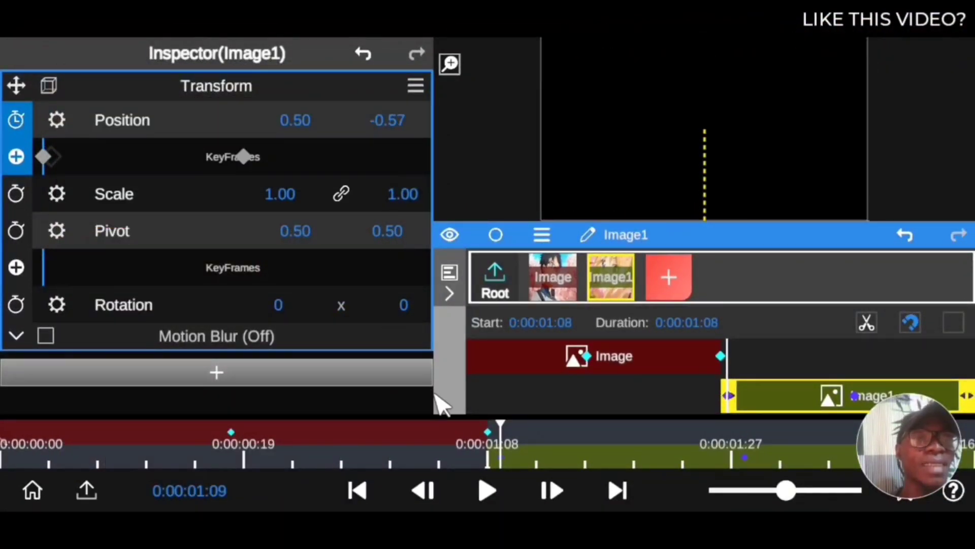
pyautogui.click(458, 462)
pyautogui.moveTo(457, 462); pyautogui.dragTo(218, 464)
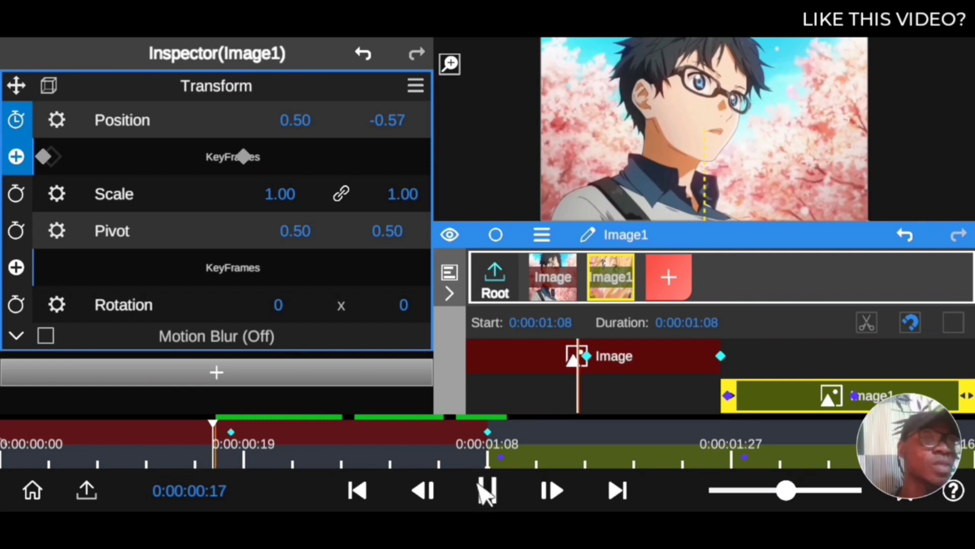
# - Play and pause the transition preview several times to review the slide-in
pyautogui.click(486, 490)
pyautogui.click(512, 487)
pyautogui.click(485, 490)
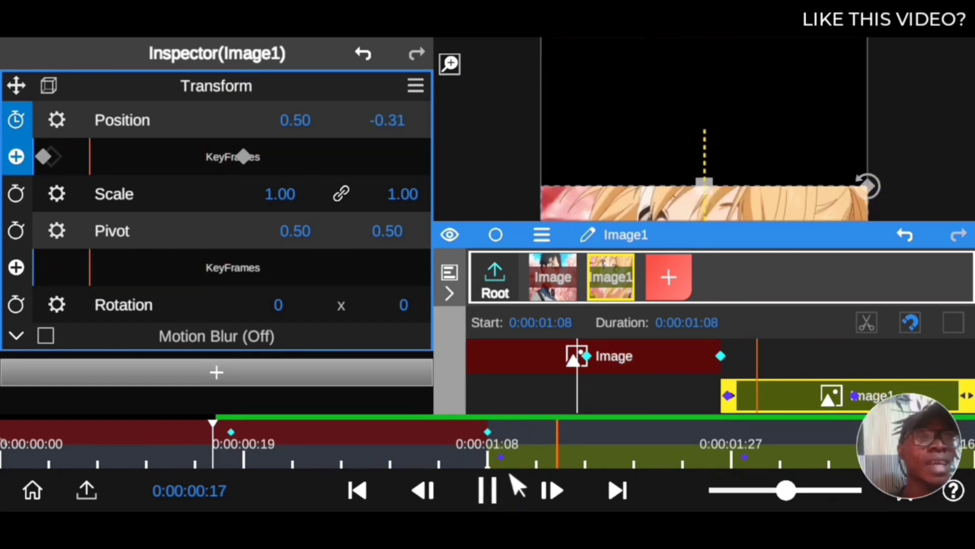
pyautogui.click(496, 487)
pyautogui.click(495, 488)
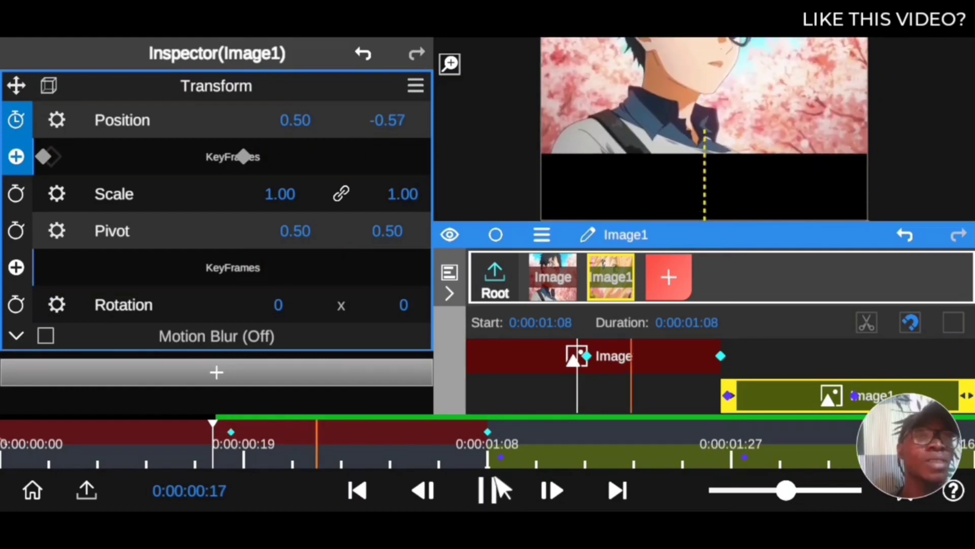
pyautogui.click(491, 489)
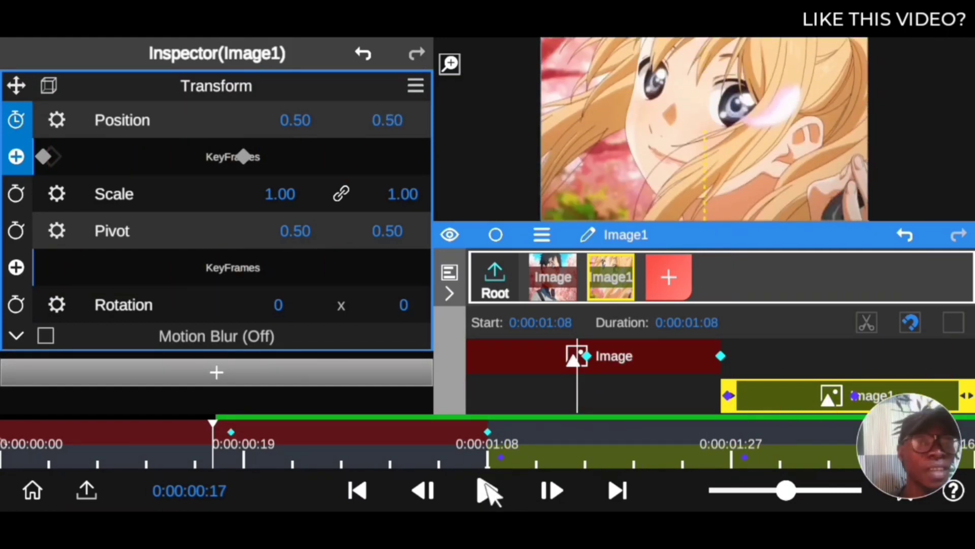
pyautogui.click(488, 490)
pyautogui.click(501, 490)
pyautogui.click(482, 487)
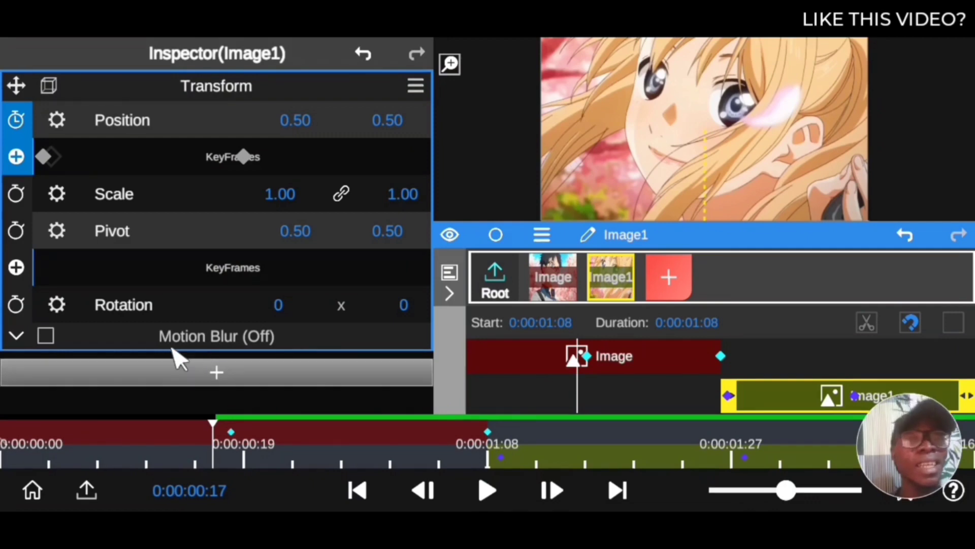
# - Move Image1's centred Position keyframe earlier to 0:00:00:11 and replay from 0:00:01:08
pyautogui.click(16, 306)
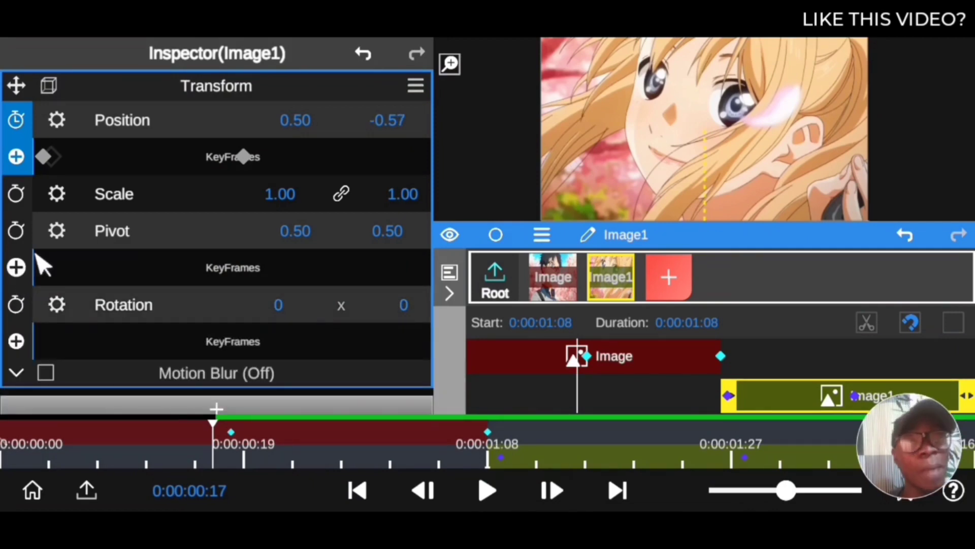
pyautogui.moveTo(244, 157); pyautogui.dragTo(215, 156)
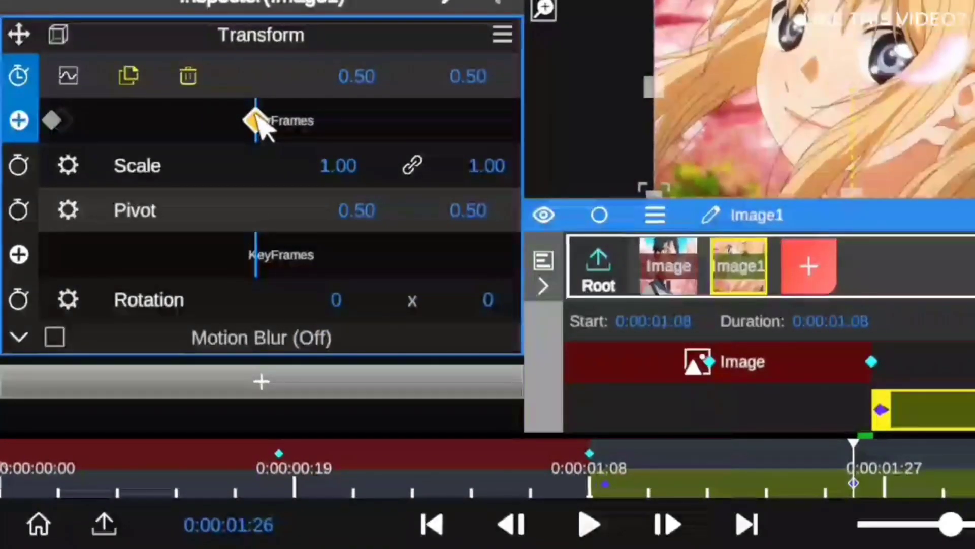
pyautogui.moveTo(254, 121); pyautogui.dragTo(170, 122)
pyautogui.moveTo(853, 482); pyautogui.dragTo(487, 459)
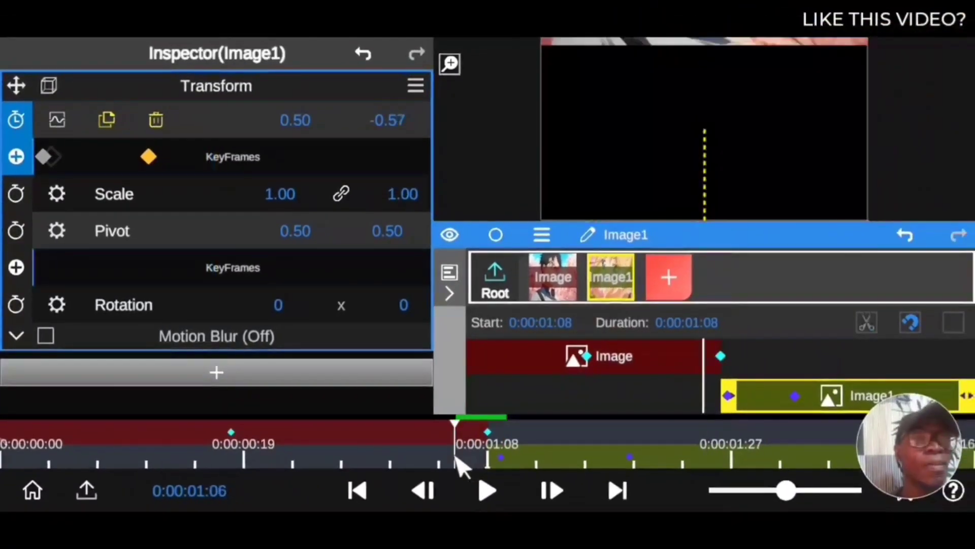
pyautogui.click(487, 492)
pyautogui.click(487, 491)
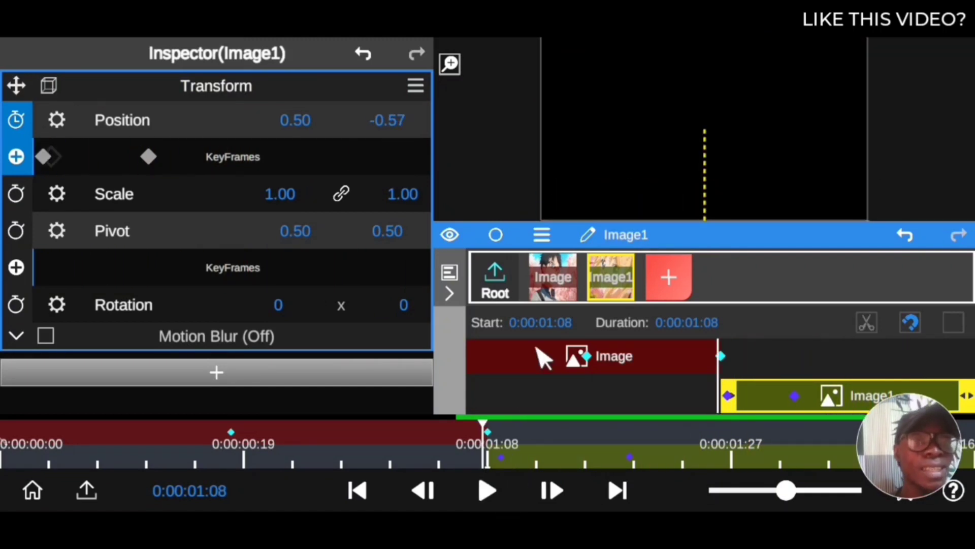
# - Shift the first image's start Position keyframe to 0:00:00:25 and preview the transition
pyautogui.click(589, 359)
pyautogui.moveTo(218, 152)
pyautogui.mouseDown()
pyautogui.moveTo(305, 155)
pyautogui.moveTo(297, 157)
pyautogui.mouseUp()
pyautogui.moveTo(439, 444); pyautogui.dragTo(220, 448)
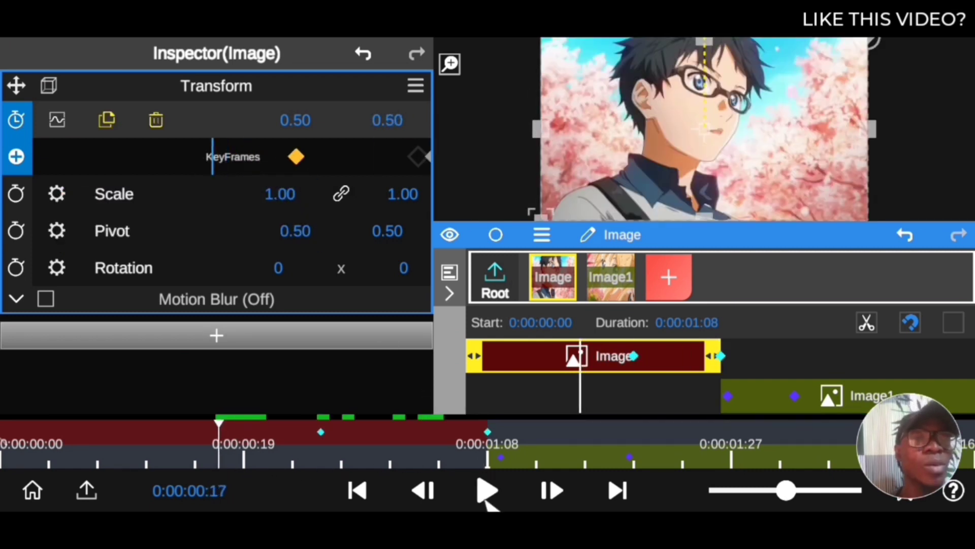
pyautogui.click(486, 493)
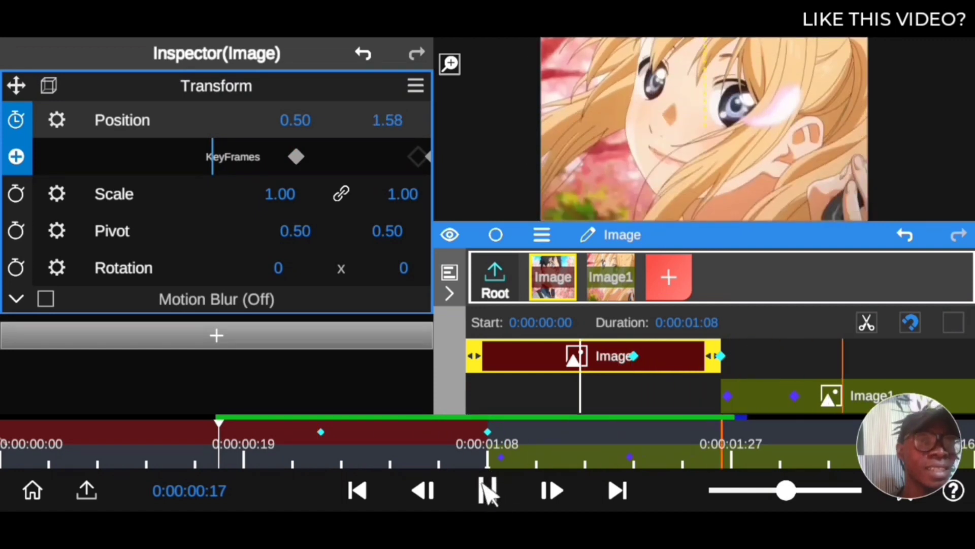
pyautogui.moveTo(480, 460); pyautogui.dragTo(293, 452)
pyautogui.click(488, 490)
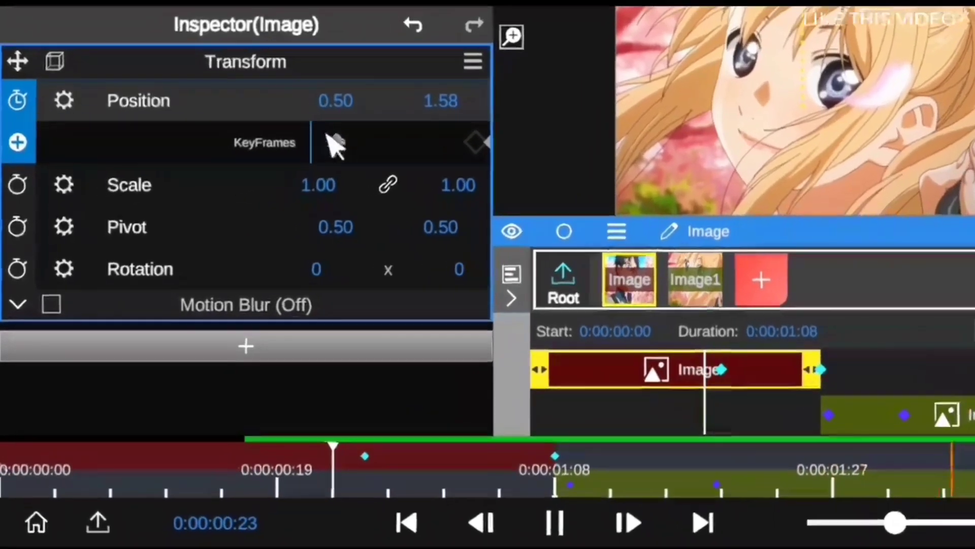
# - Move that start keyframe to 0:00:00:00 and play the sequence from the beginning
pyautogui.moveTo(329, 139); pyautogui.dragTo(12, 153)
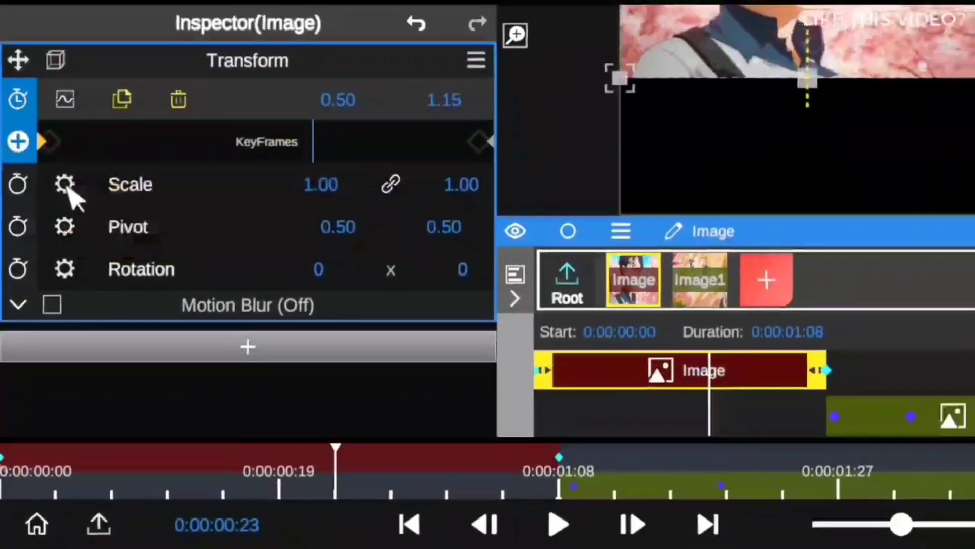
pyautogui.moveTo(393, 460); pyautogui.dragTo(91, 454)
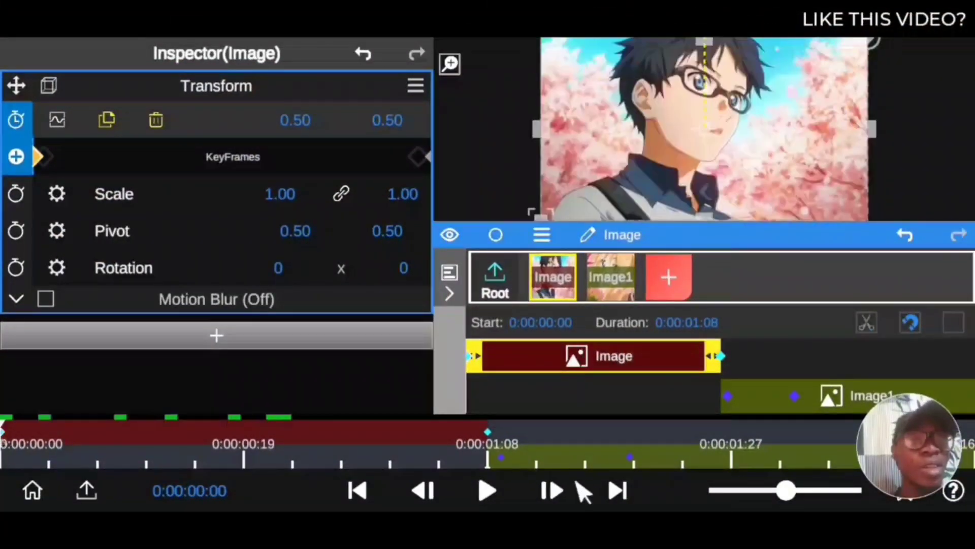
pyautogui.click(488, 490)
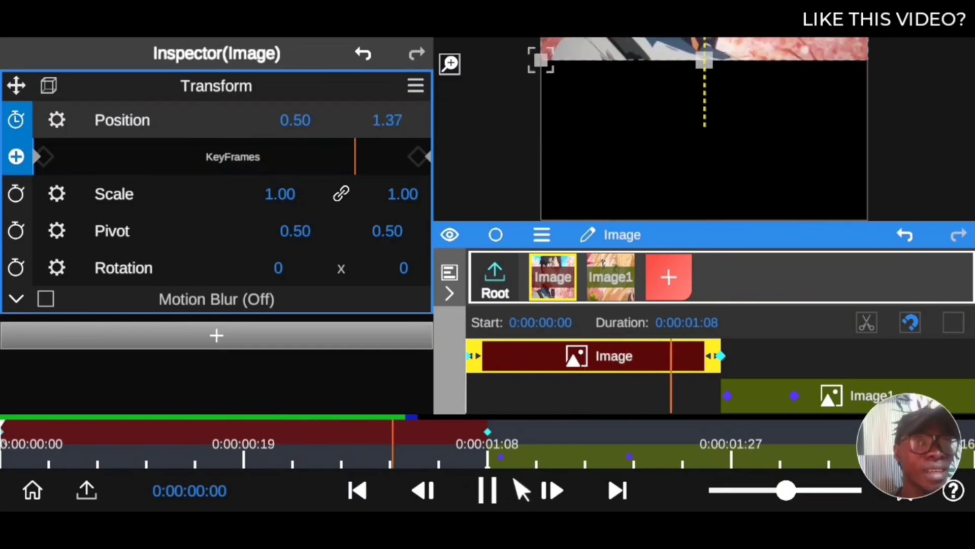